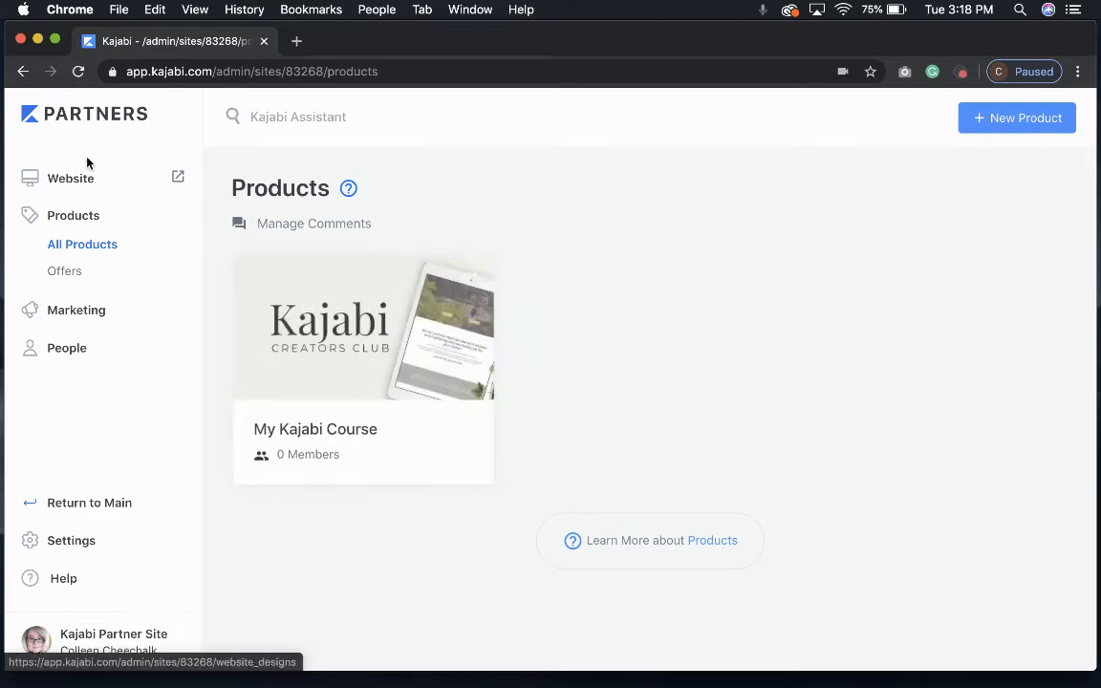
Open the My Kajabi Course product and review its outline and pricing section.
click(314, 430)
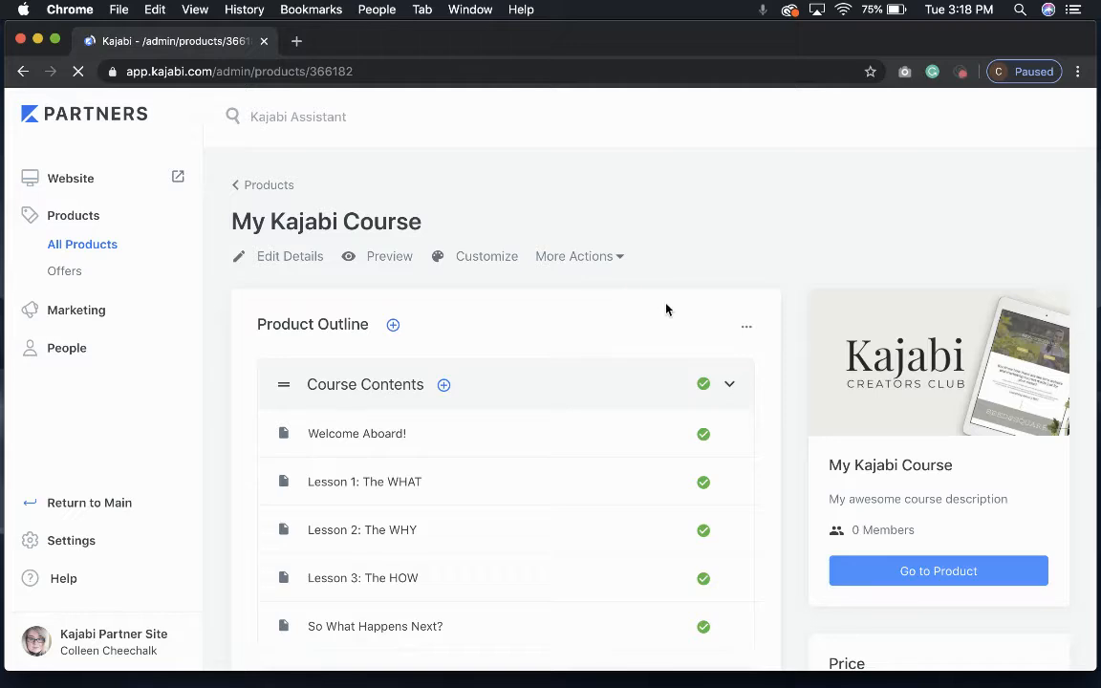
scroll(666, 308, down, 3)
scroll(666, 309, up, 3)
scroll(947, 378, down, 5)
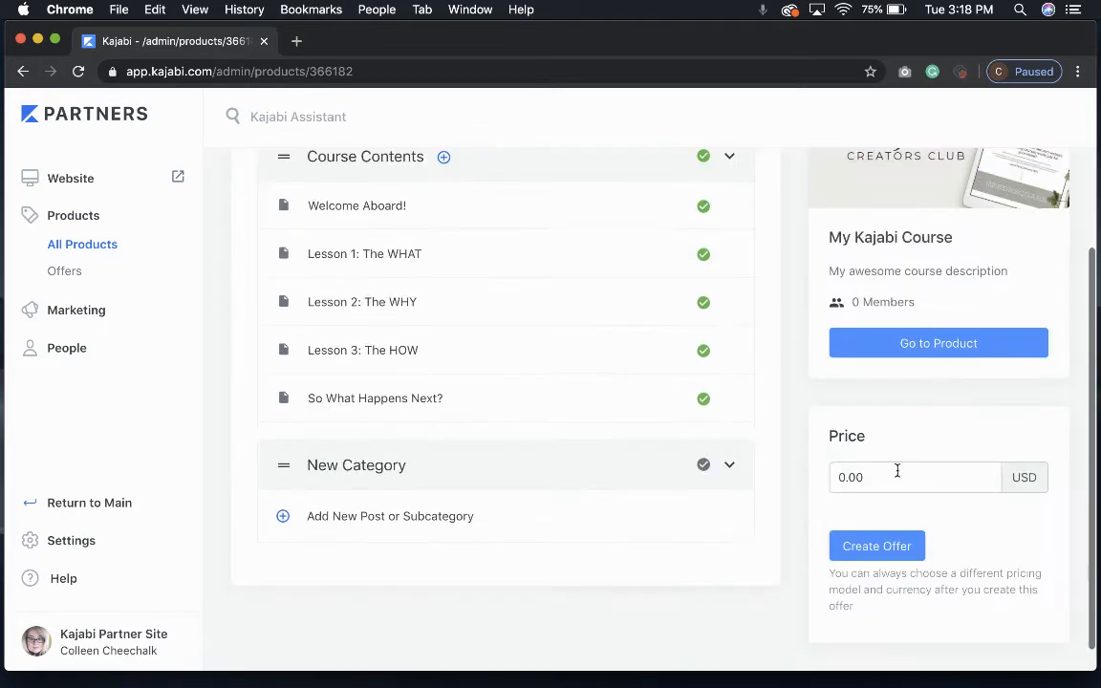
scroll(801, 484, up, 5)
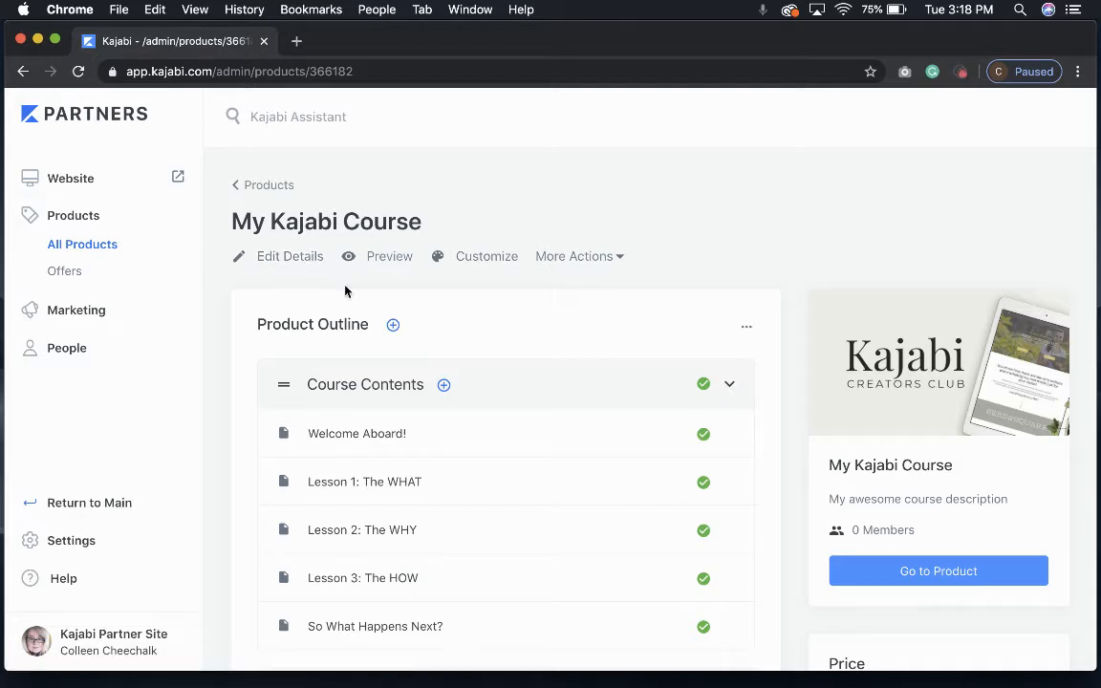
scroll(334, 598, down, 1)
scroll(335, 594, up, 1)
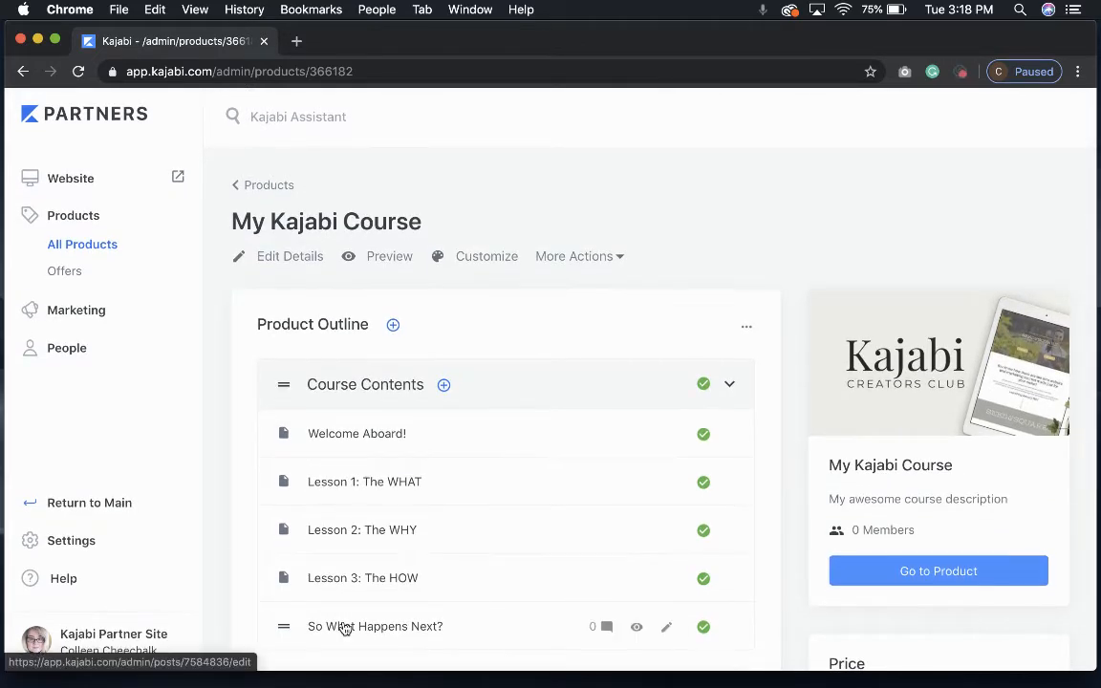
View the course's Edit Details page with its title, description and thumbnail, and return to the course overview.
click(305, 262)
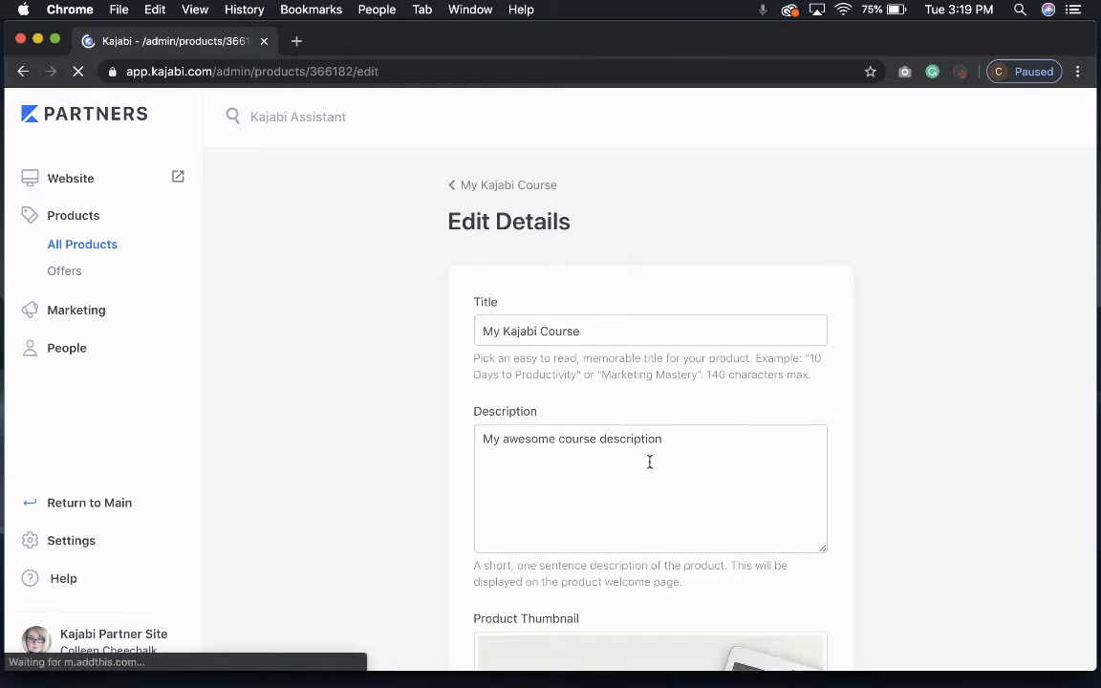
scroll(649, 459, down, 2)
scroll(589, 418, up, 2)
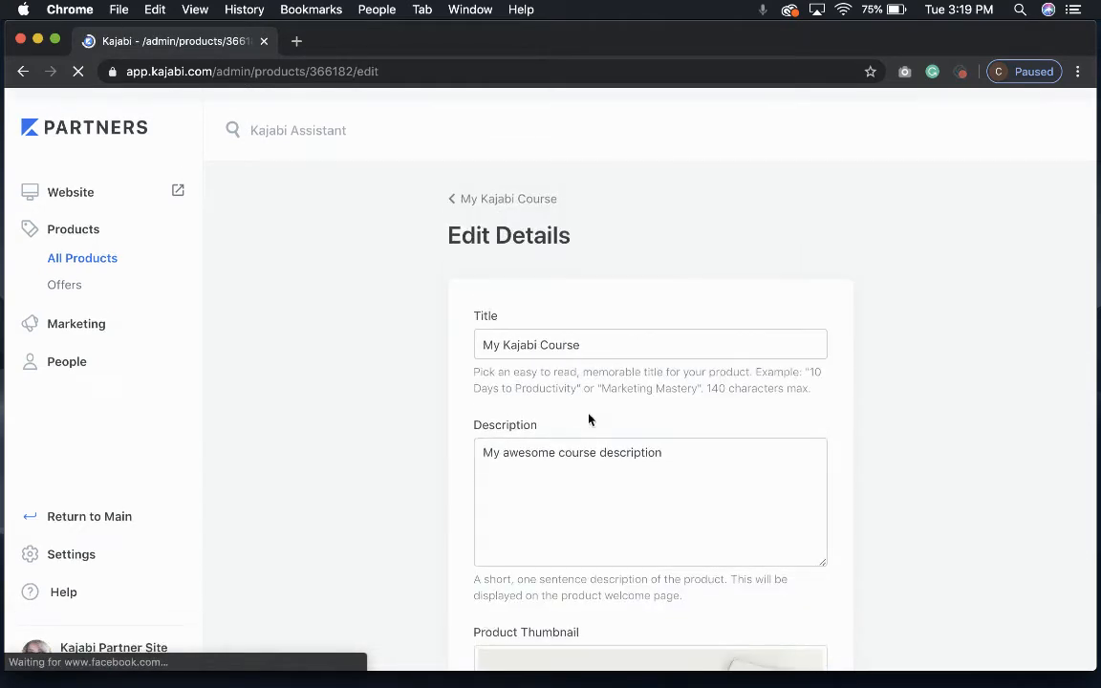
click(465, 186)
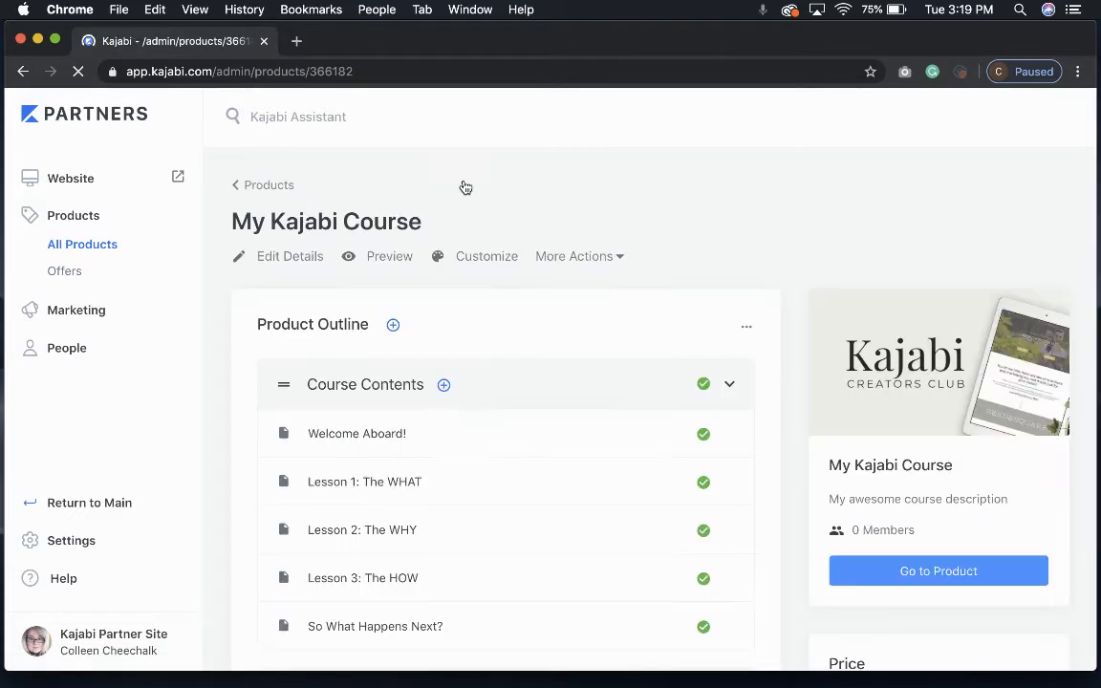
Preview the course's member-facing page, look over its contents, and return to the course administration page.
click(389, 256)
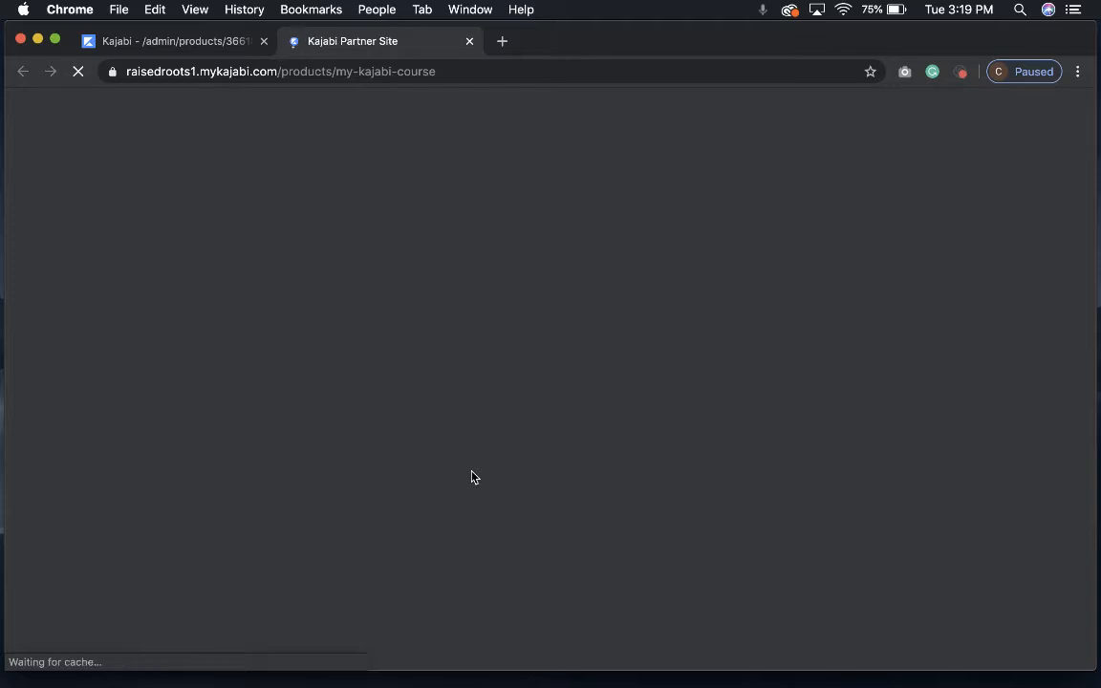
scroll(472, 471, down, 5)
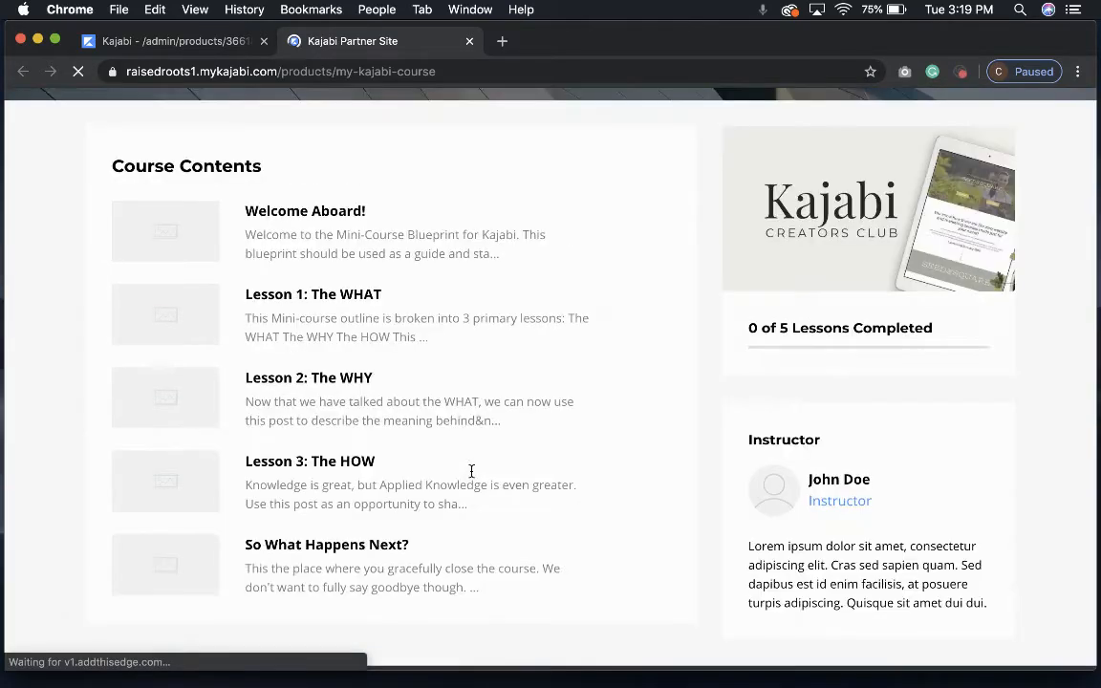
scroll(471, 471, up, 5)
click(172, 41)
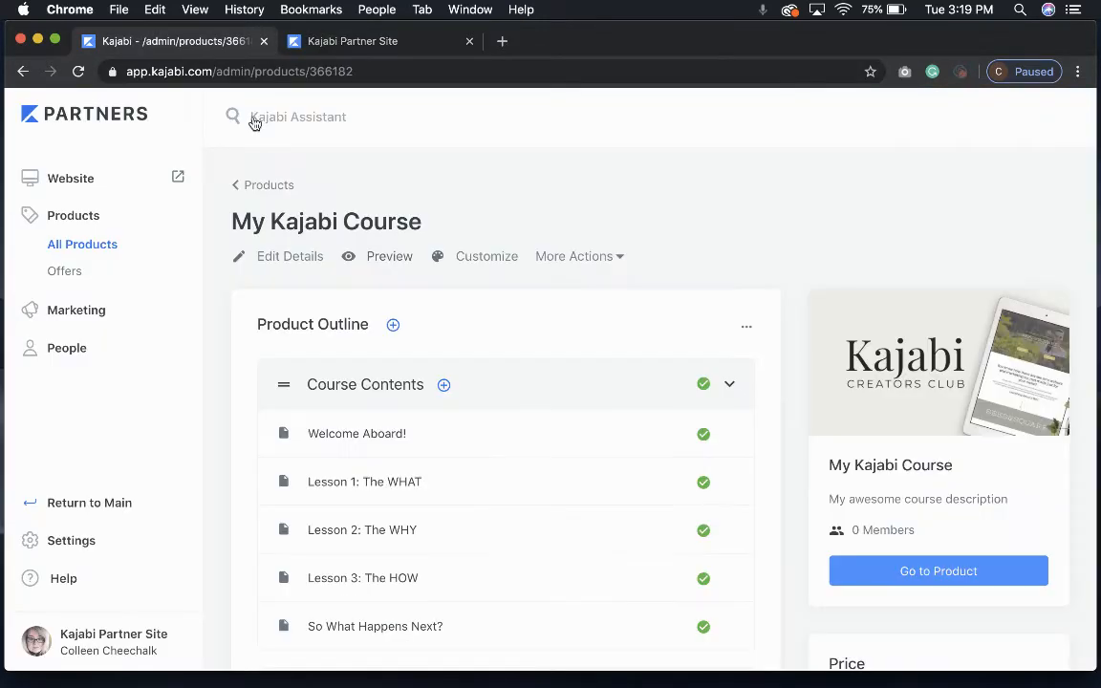
Review the course's theme customization page, including its live theme, and go back to the course overview.
click(486, 260)
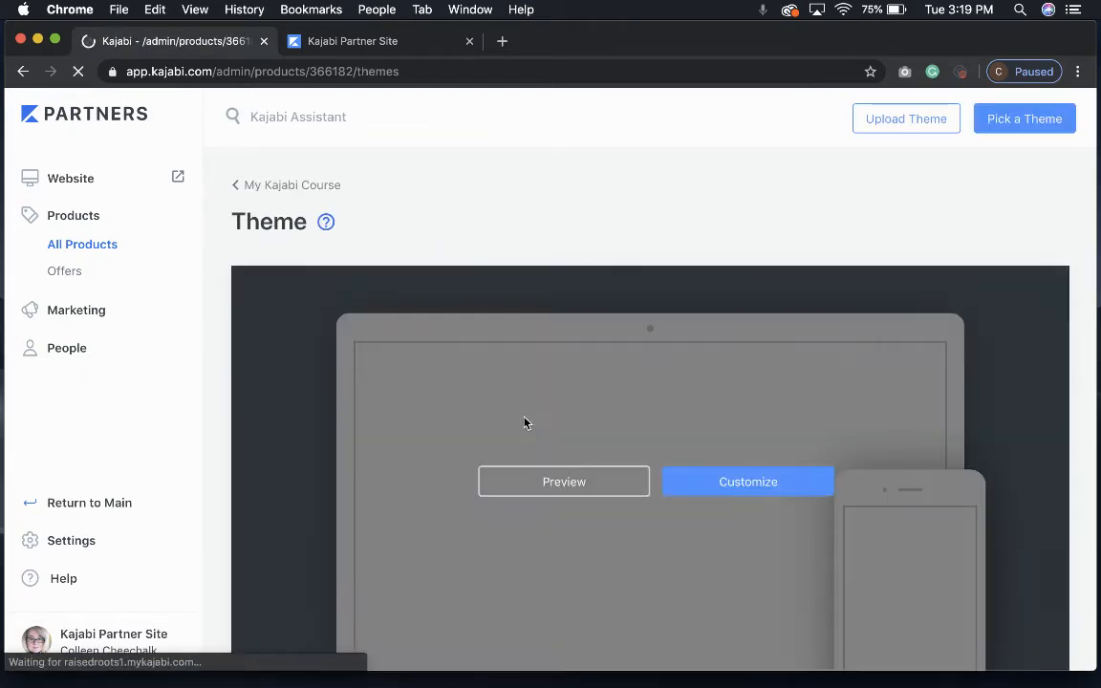
scroll(523, 422, down, 3)
scroll(524, 421, up, 3)
scroll(786, 365, down, 3)
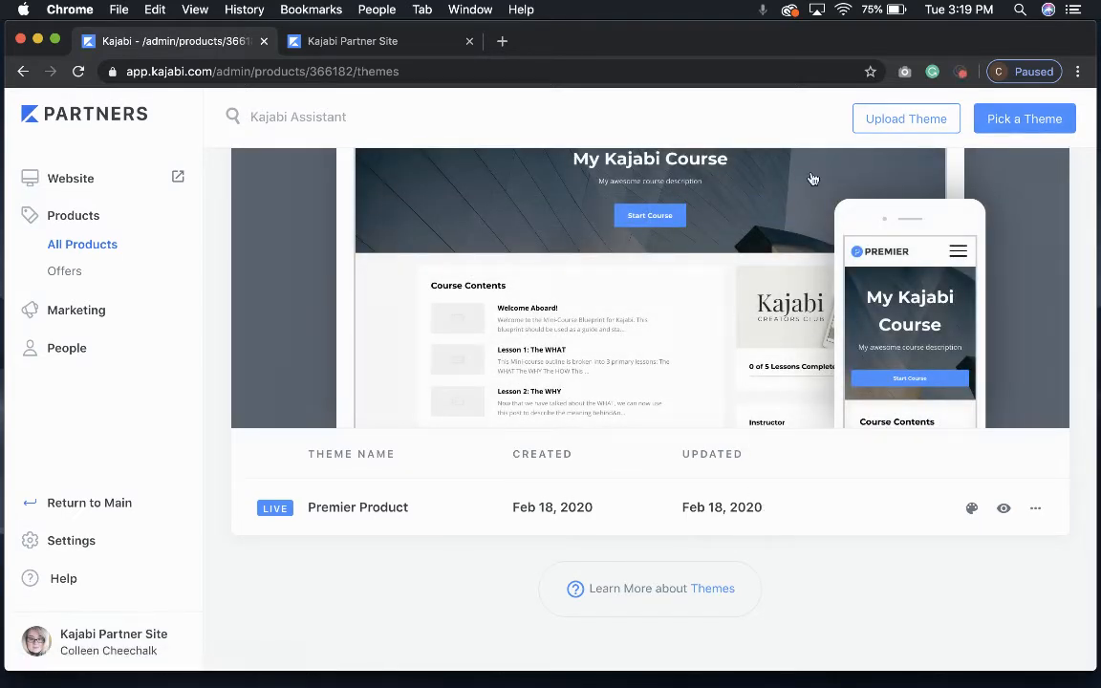
scroll(735, 499, up, 3)
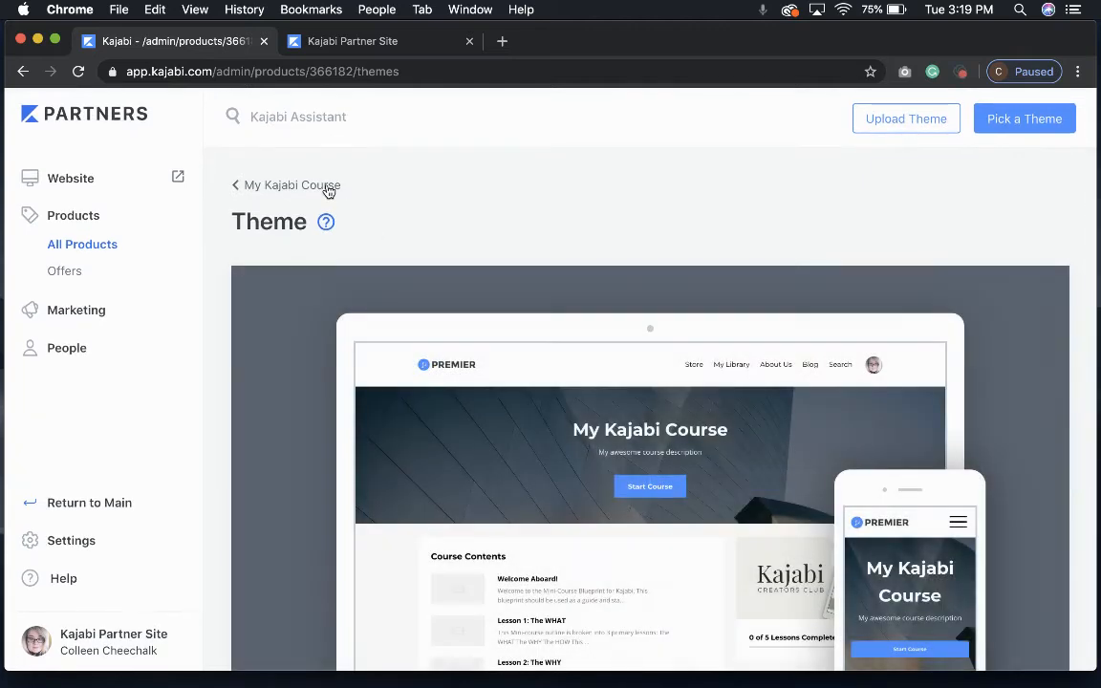
click(328, 188)
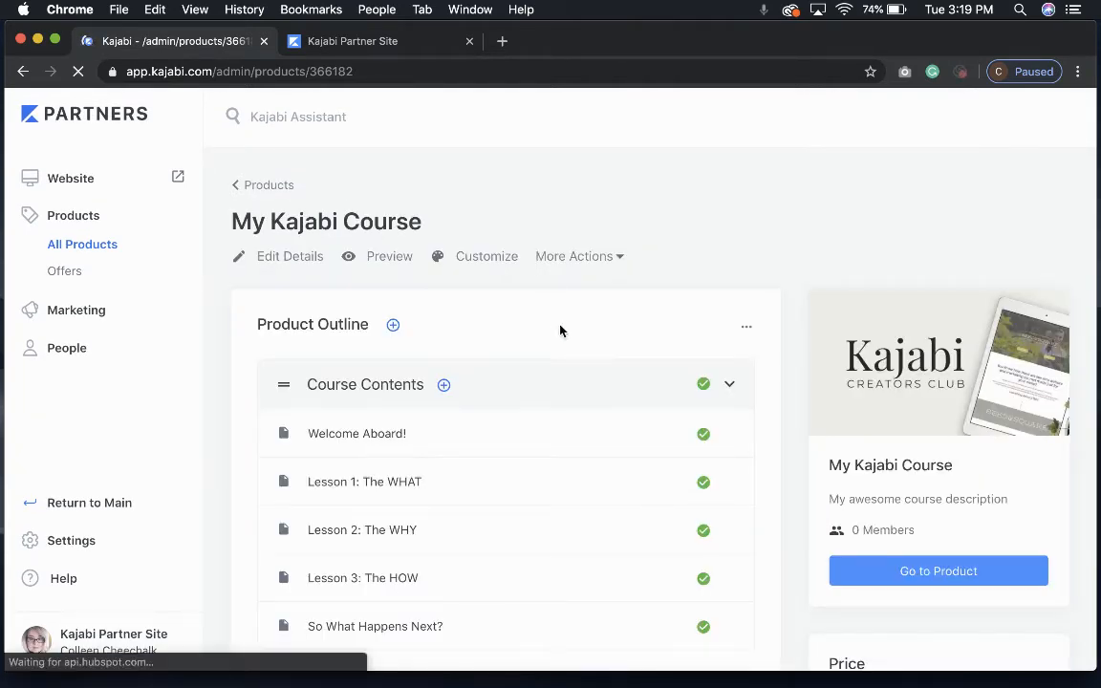
Look through the additional actions available for My Kajabi Course without applying any.
click(585, 258)
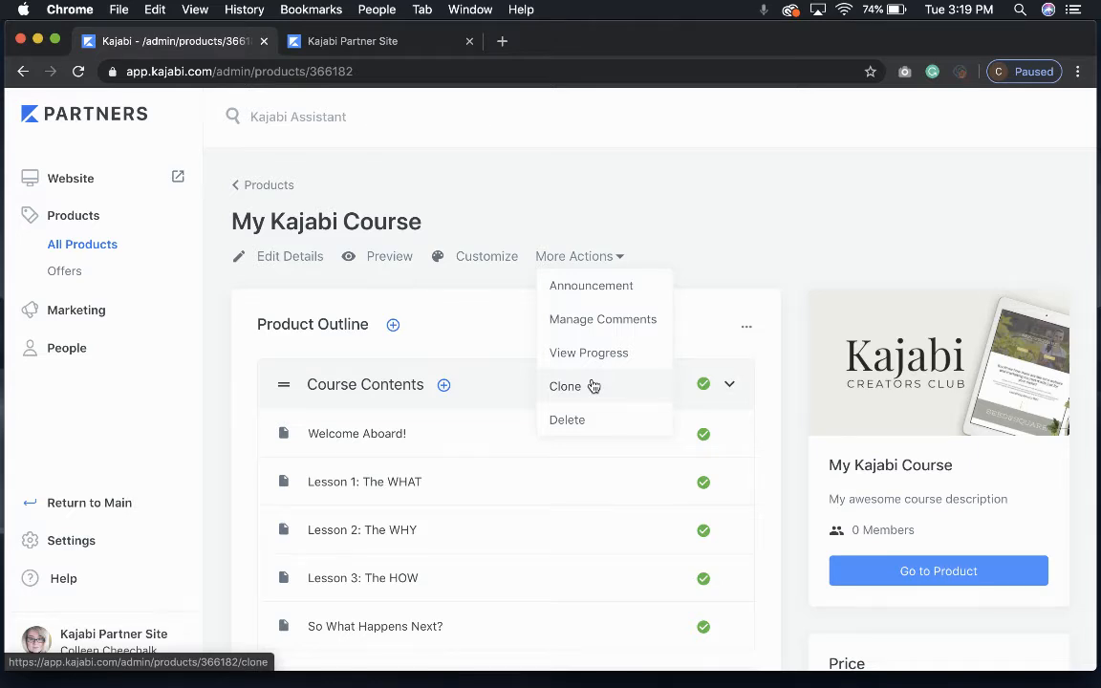
scroll(592, 386, down, 1)
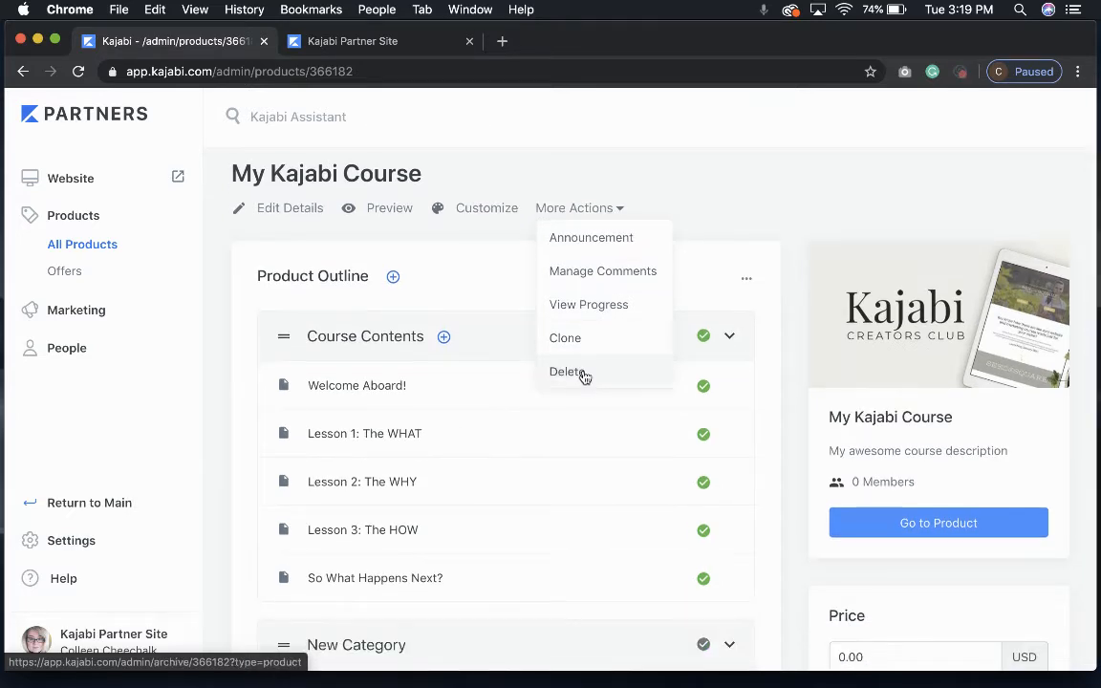
click(705, 204)
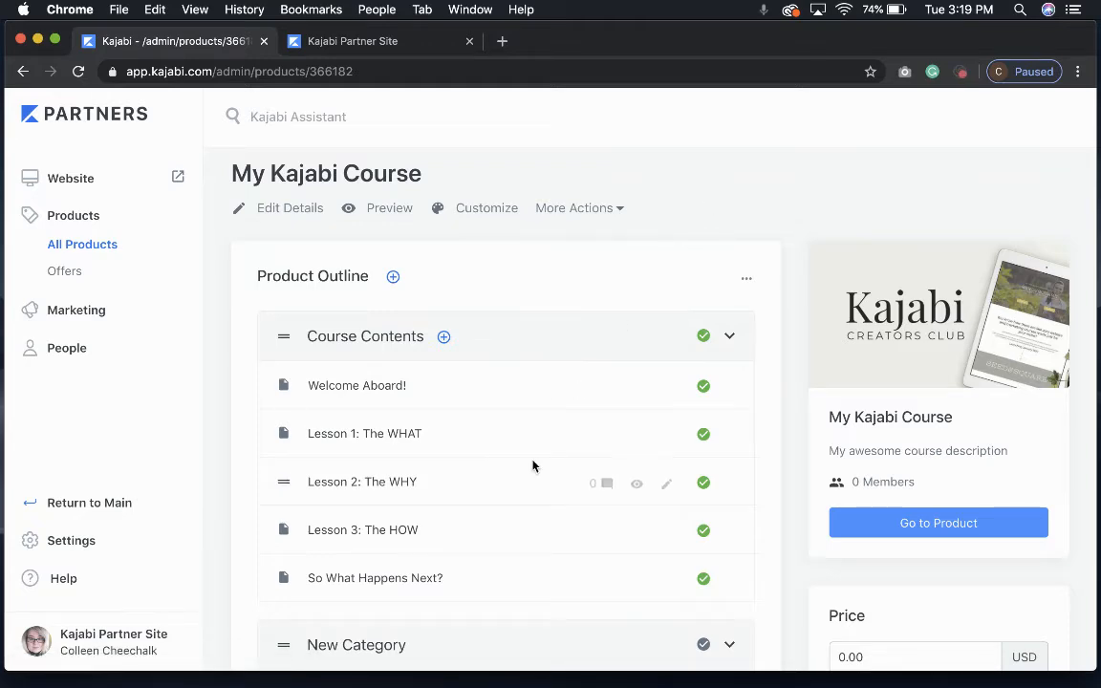
Examine the categories and lesson posts in the course's Product Outline.
scroll(533, 463, down, 2)
scroll(534, 466, up, 2)
scroll(533, 466, down, 5)
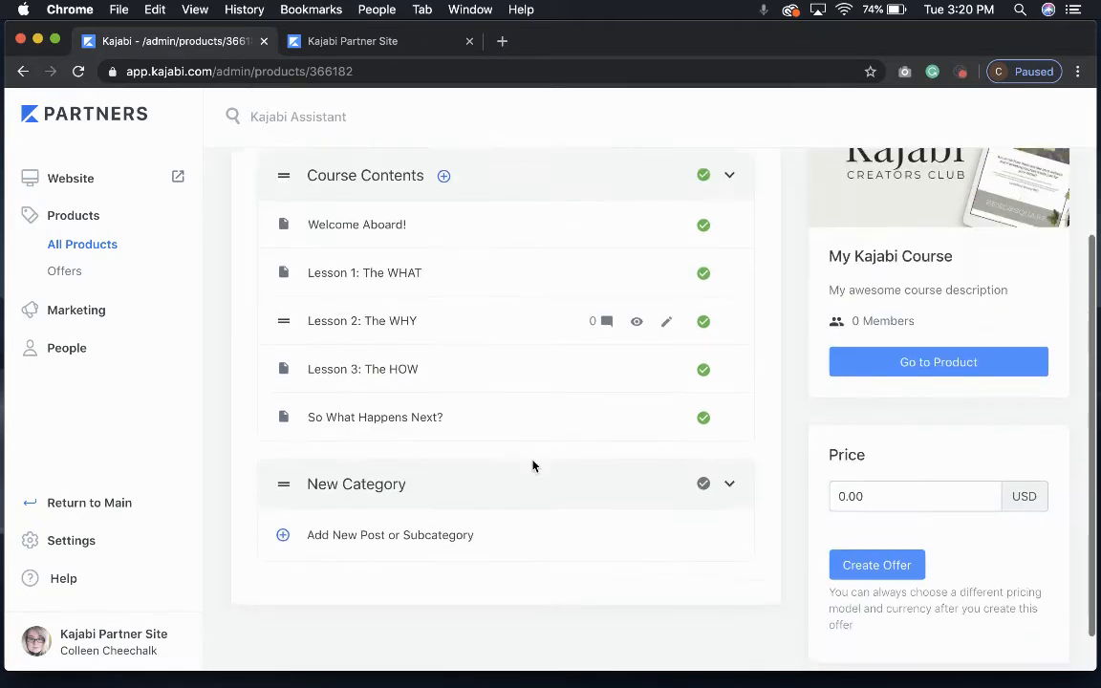
scroll(533, 465, up, 5)
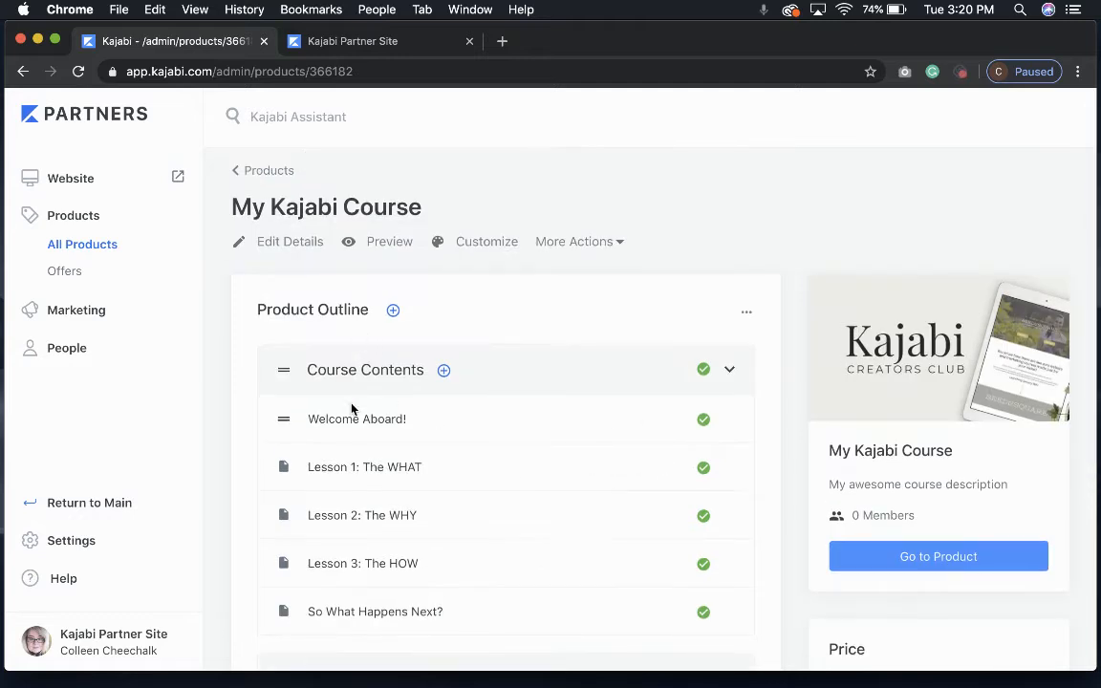
scroll(421, 559, down, 1)
scroll(422, 559, down, 1)
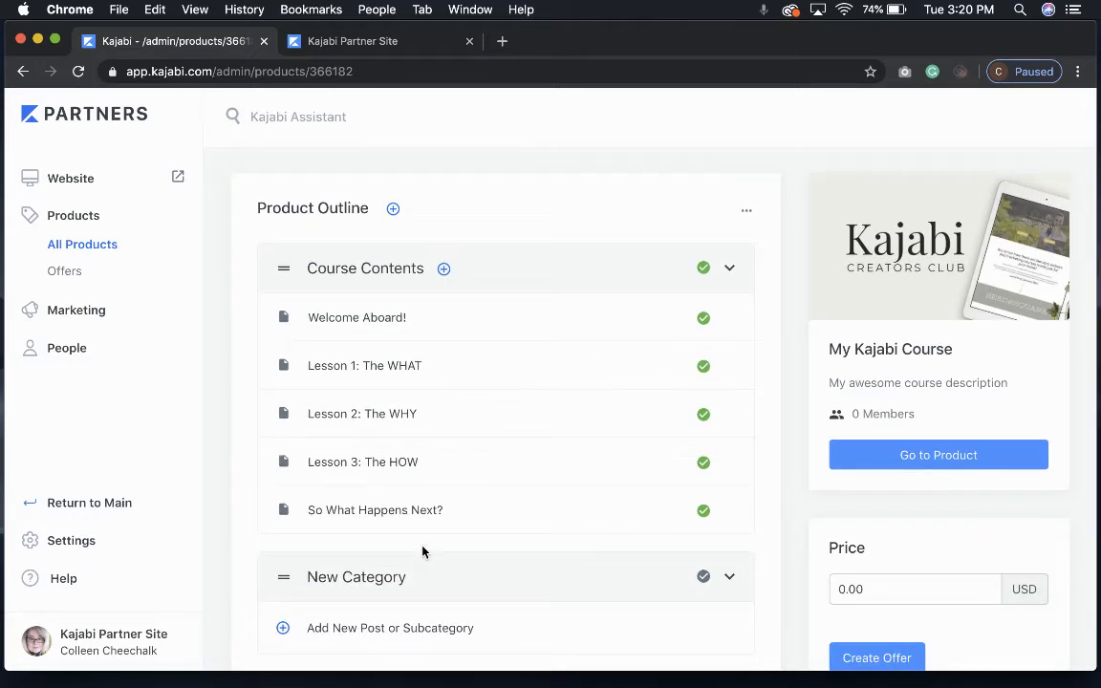
scroll(454, 474, up, 2)
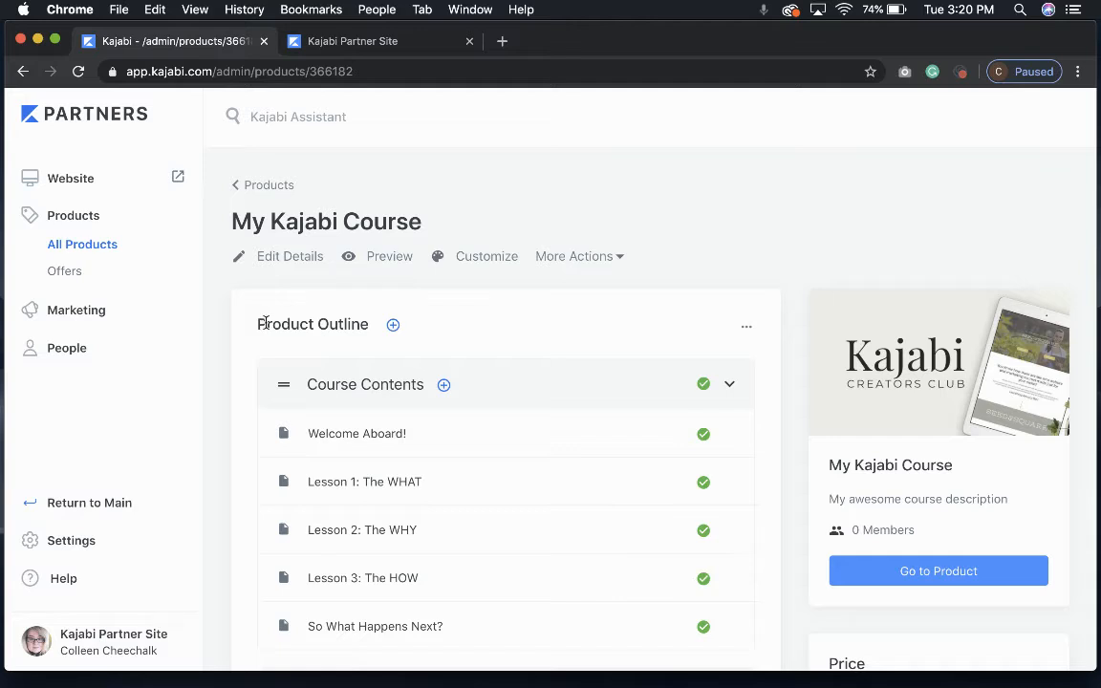
Check the options for adding content to the Product Outline and to the Course Contents category.
click(392, 327)
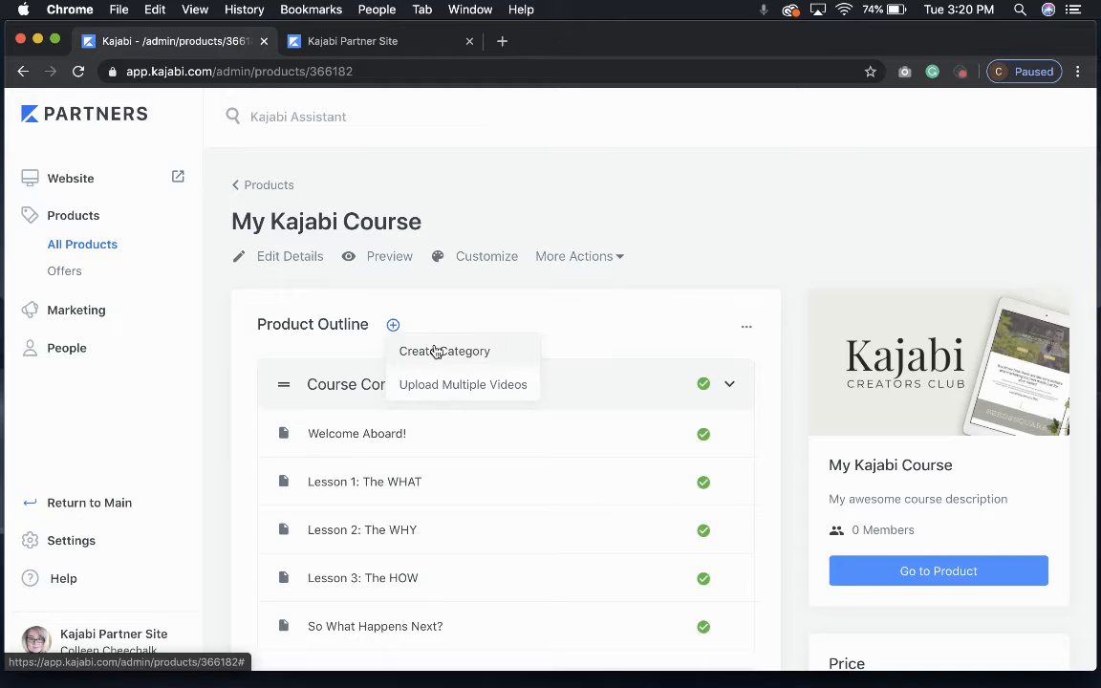
click(429, 351)
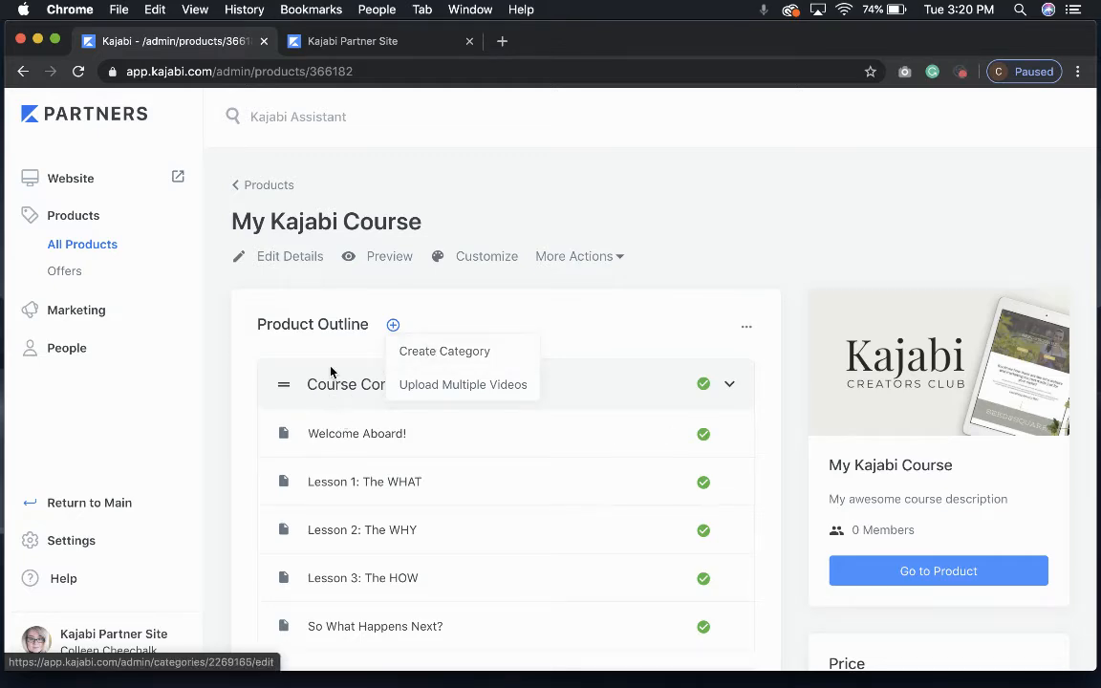
scroll(344, 386, down, 3)
scroll(344, 387, up, 2)
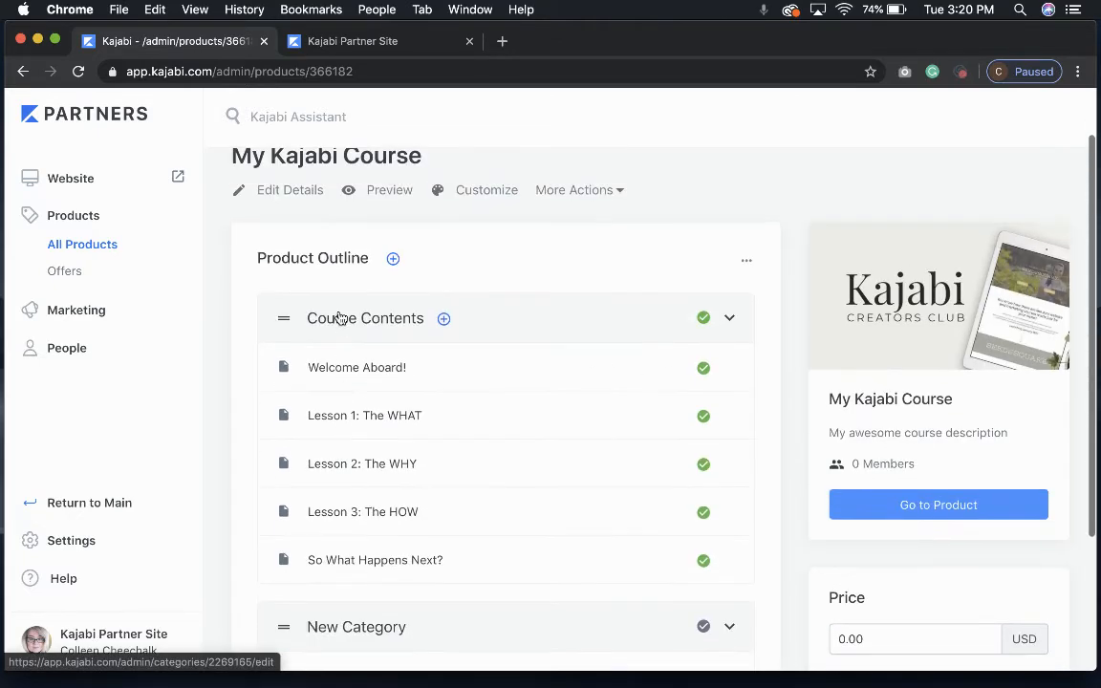
click(444, 318)
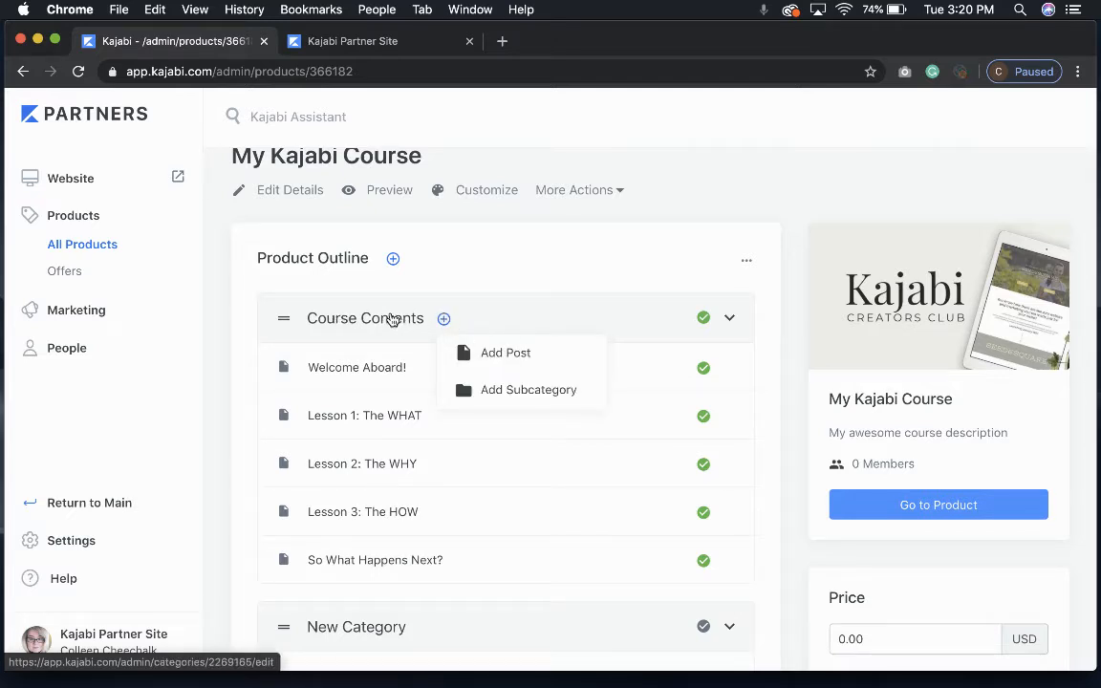
Rename the Course Contents category as "Module 1" and save it.
click(369, 320)
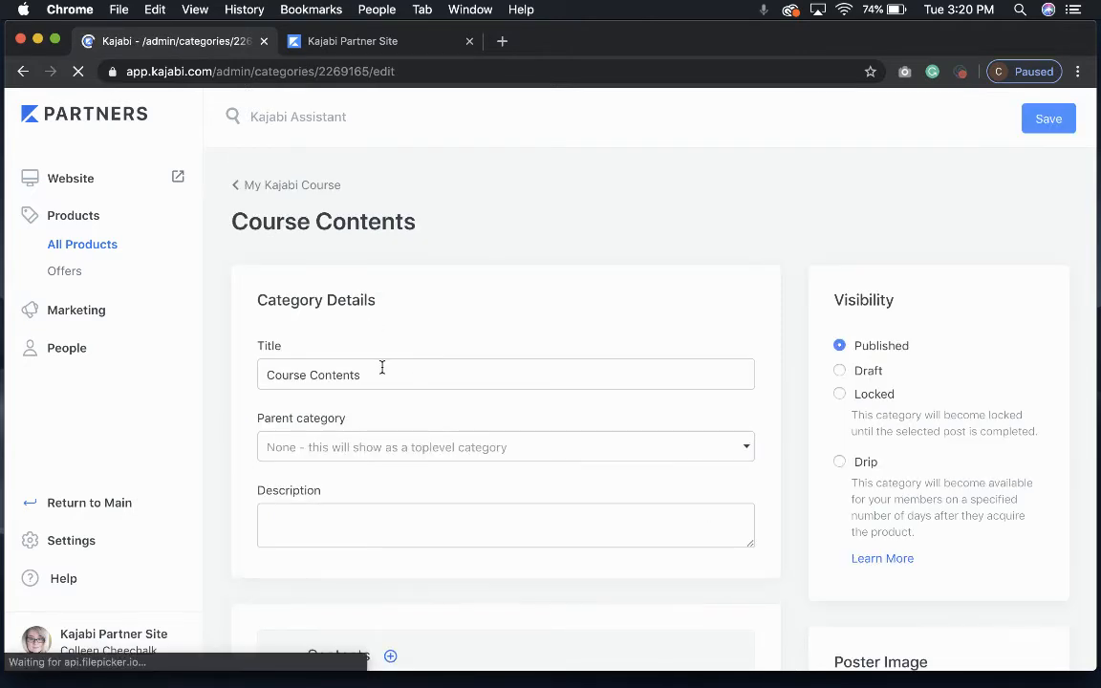
drag(381, 368, 240, 371)
text(Lesso)
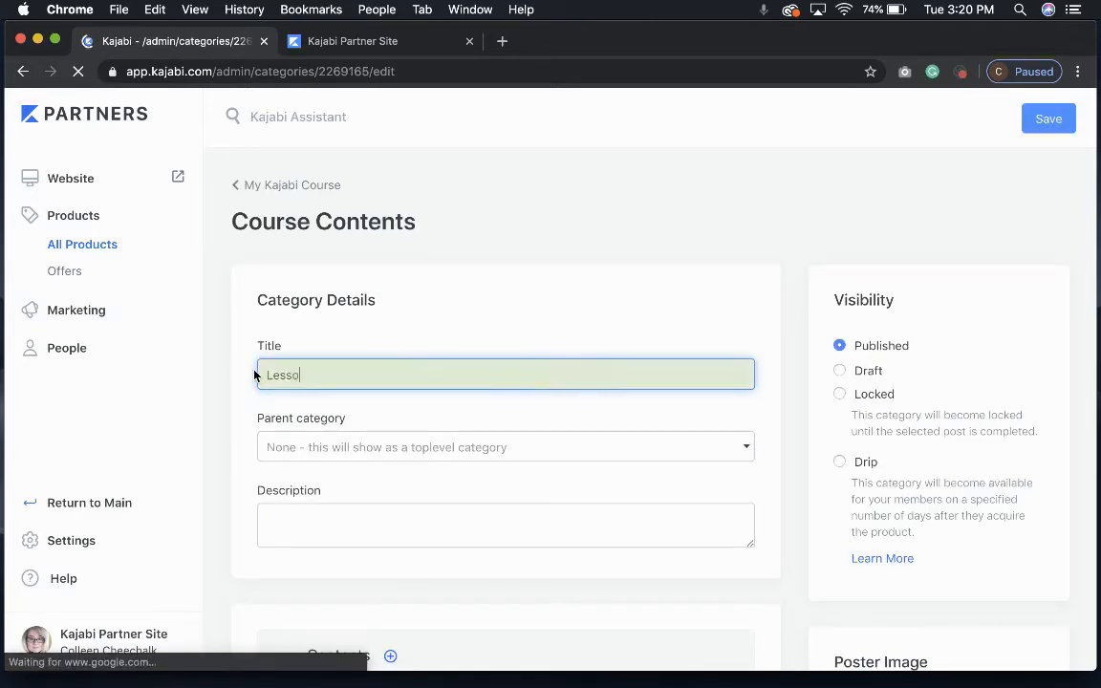
text(n)
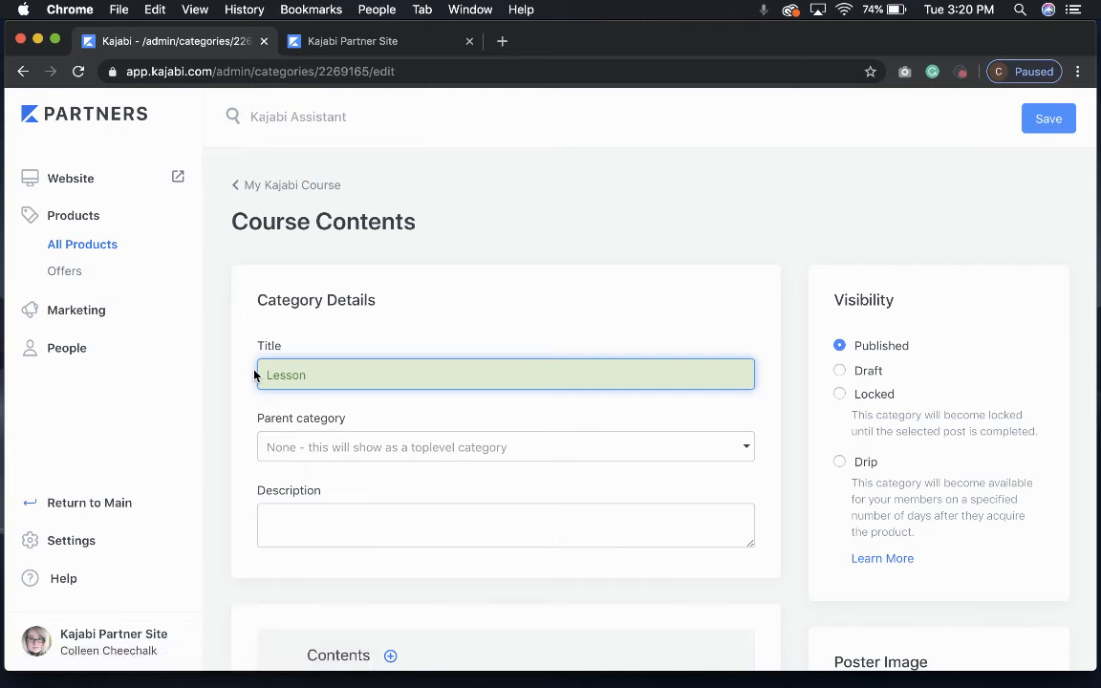
key(BackSpace)
key(BackSpace)
key(BackSpace)
text(Modul)
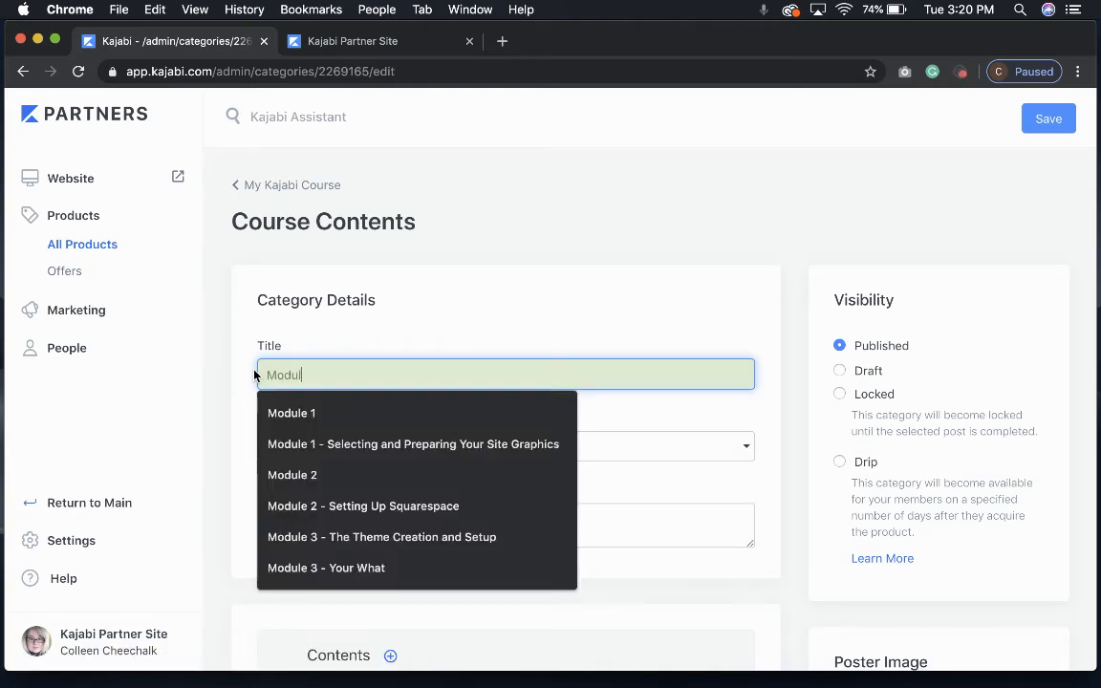
text(e 1)
key(Return)
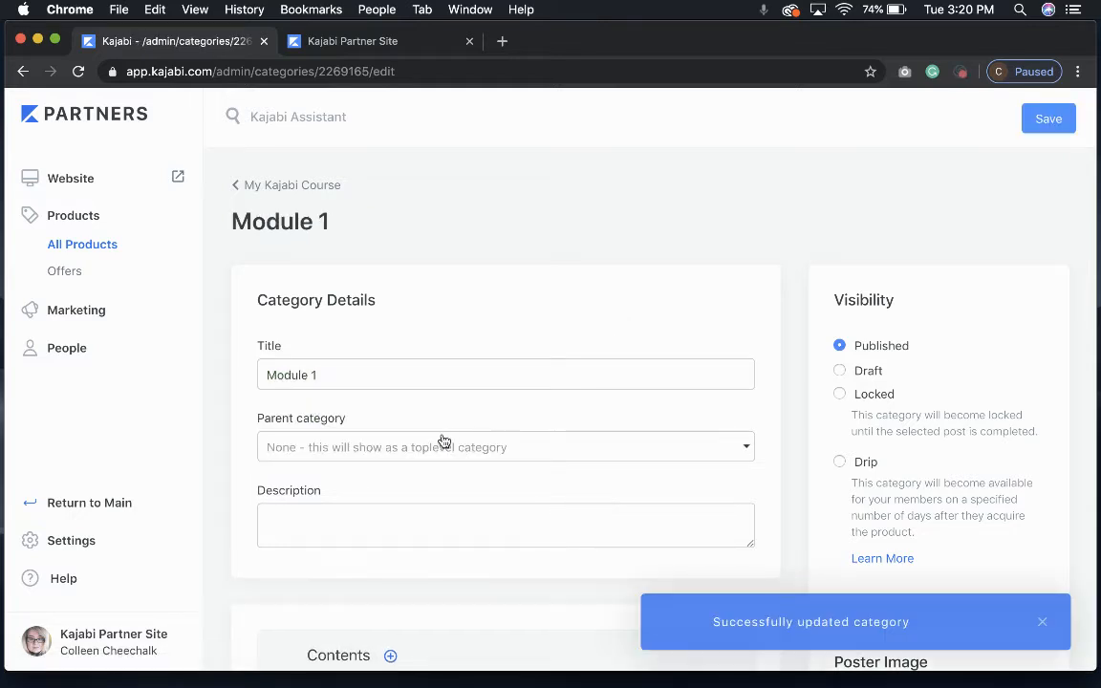
Review the Module 1 category's visibility, poster image and contents settings, and save the category.
scroll(373, 449, down, 3)
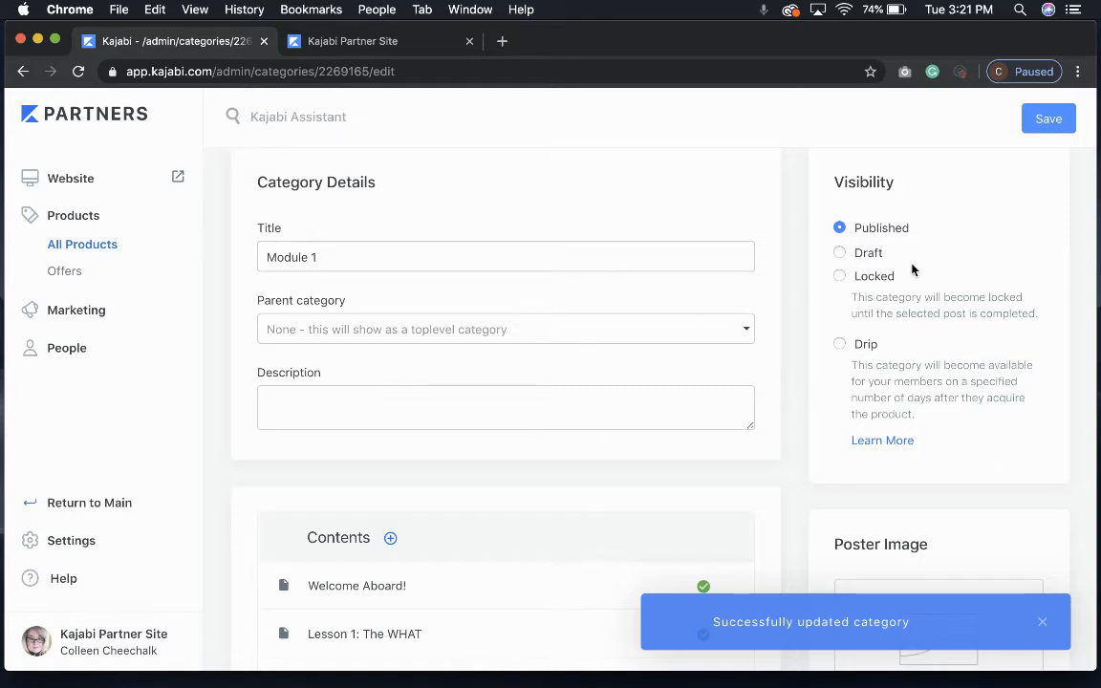
scroll(908, 418, down, 3)
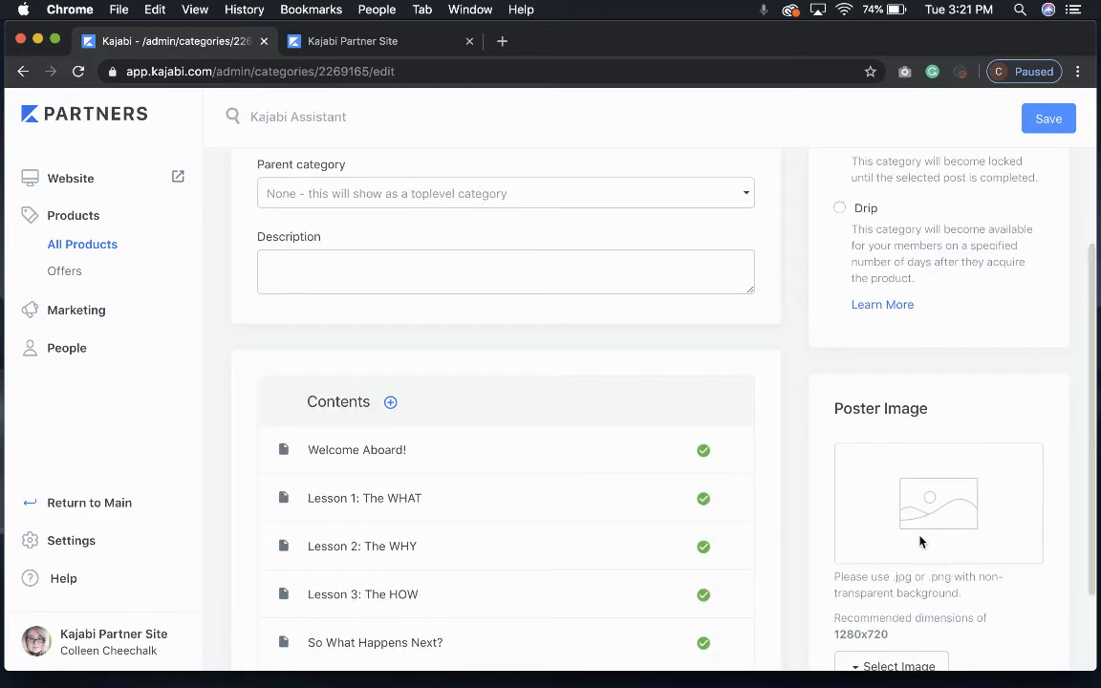
scroll(920, 542, down, 3)
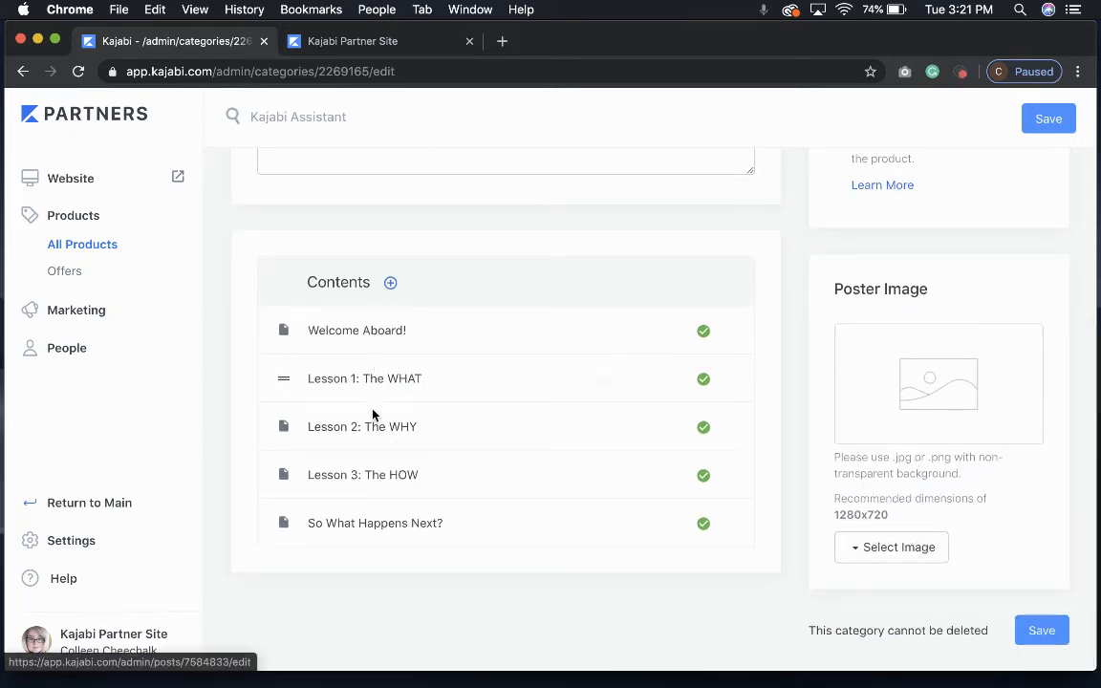
scroll(367, 371, up, 5)
scroll(364, 372, up, 4)
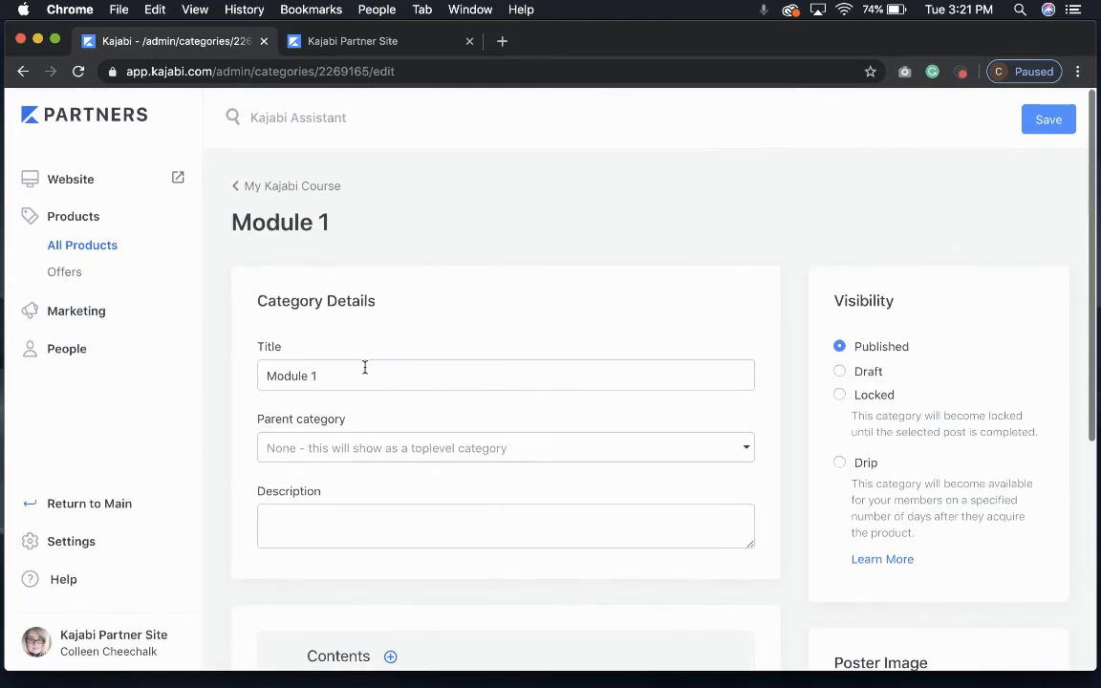
click(1042, 119)
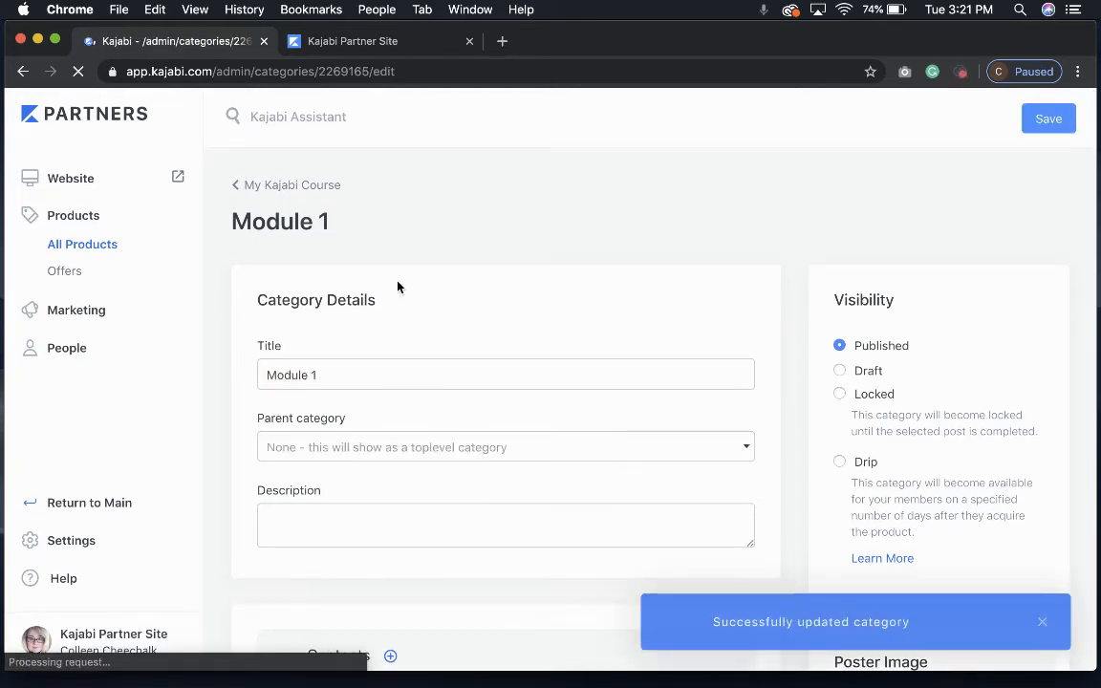
Return to the My Kajabi Course outline and check Module 1's options for adding content, including the Add Post form, without adding anything.
click(298, 184)
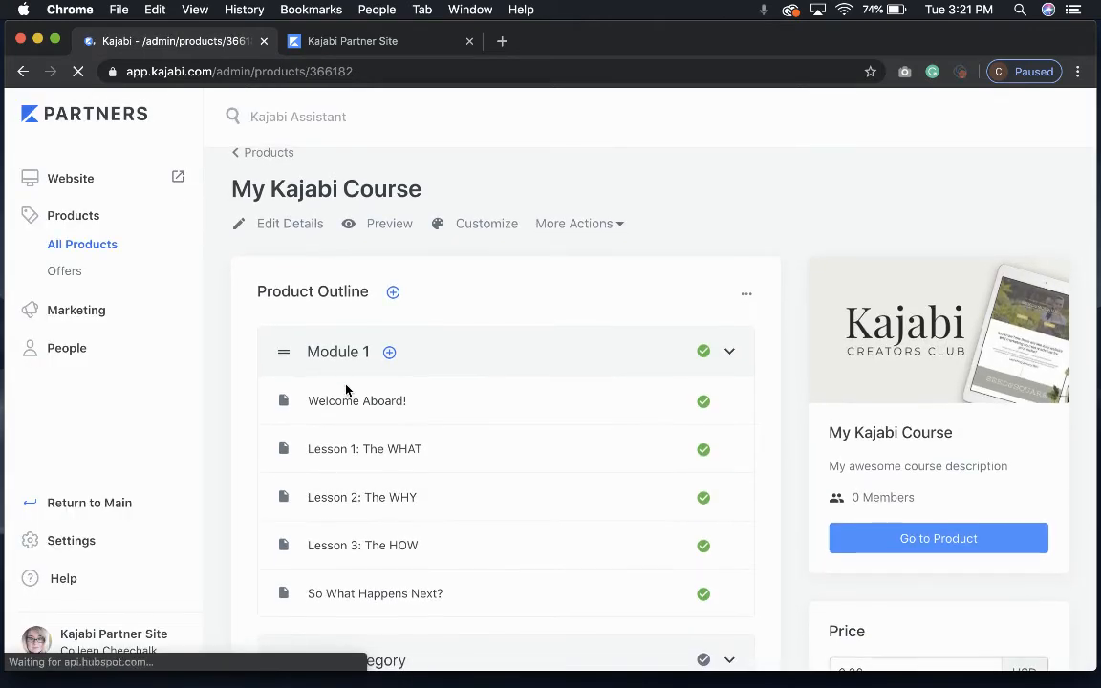
click(389, 352)
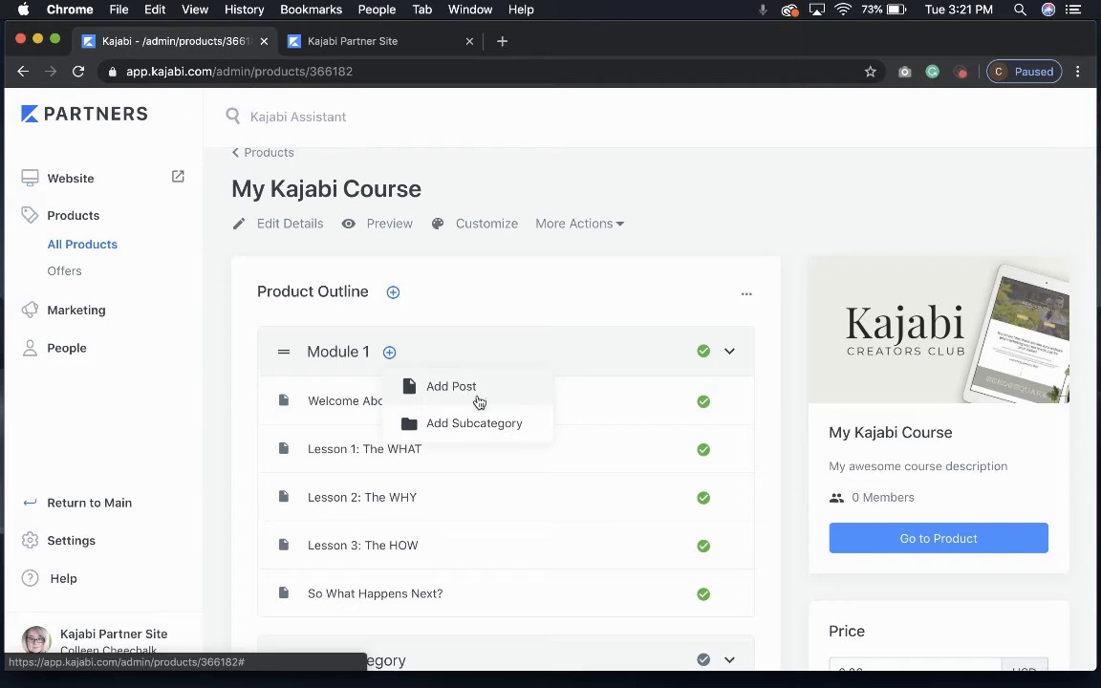
scroll(361, 538, down, 1)
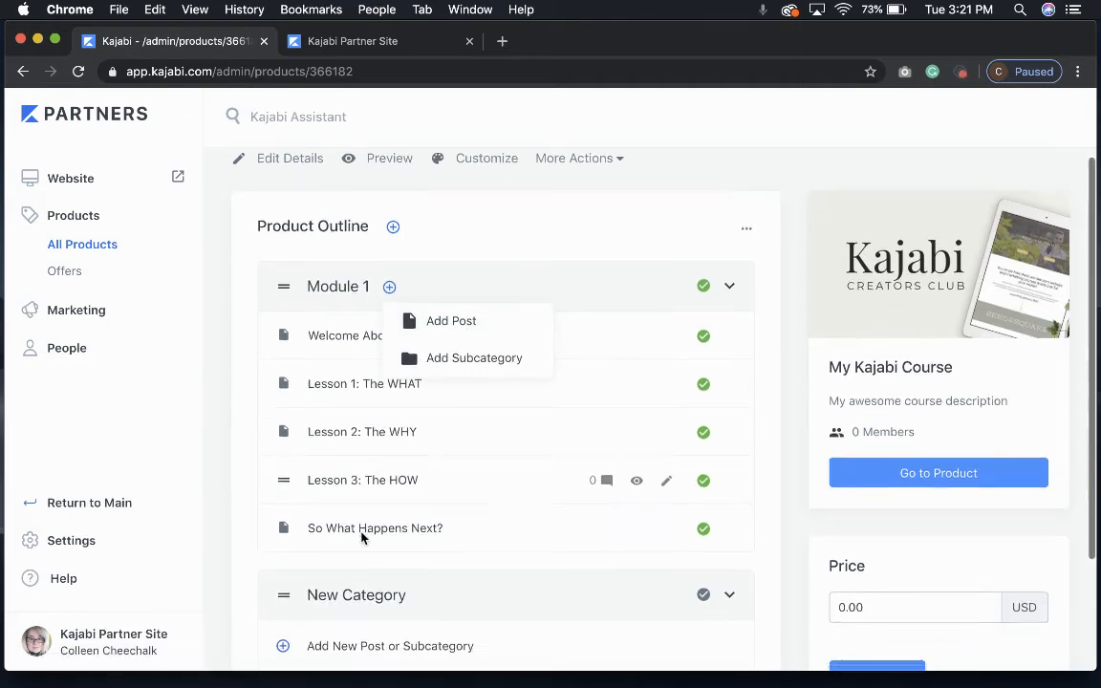
click(443, 327)
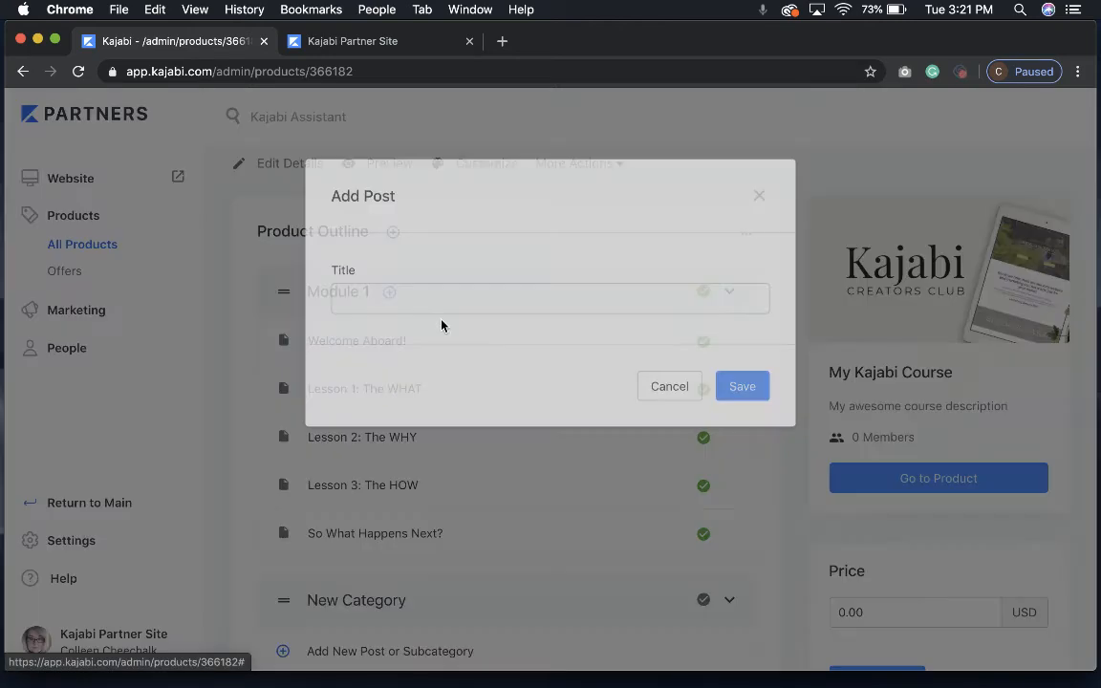
click(670, 402)
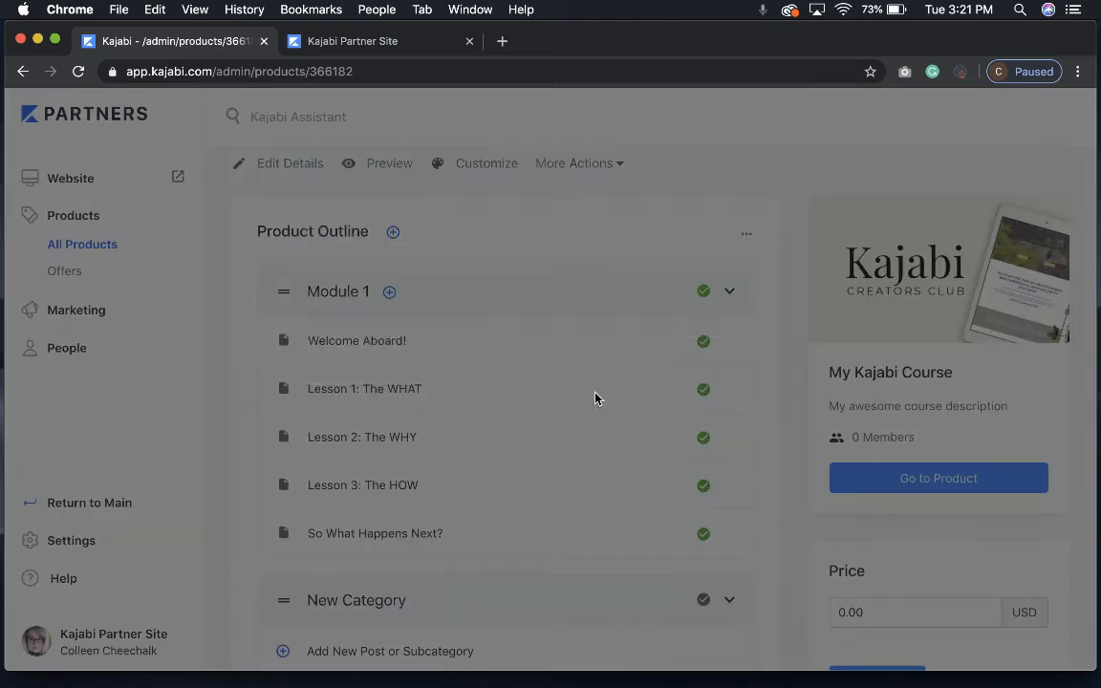
click(390, 292)
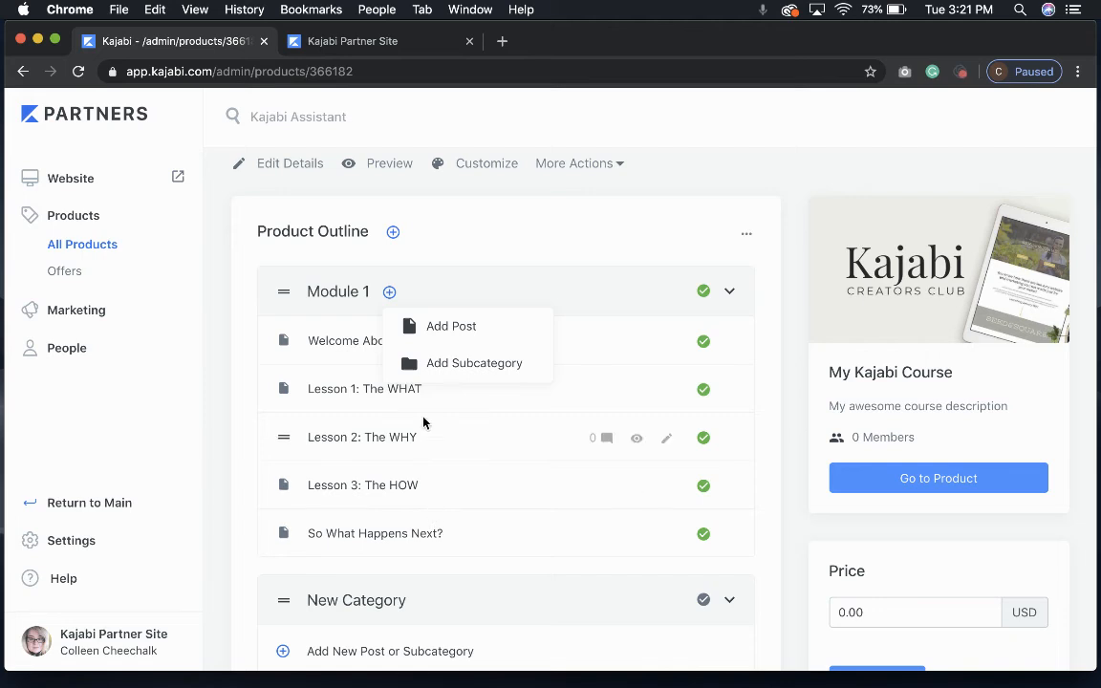
click(472, 253)
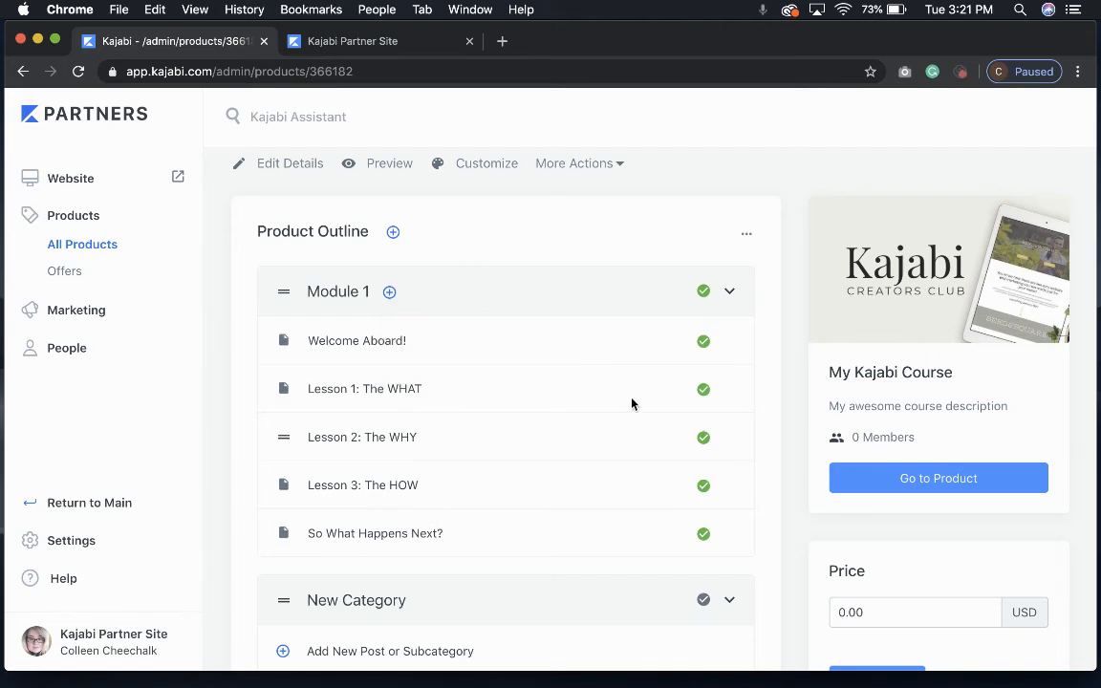
Open the "Welcome Aboard!" post and examine its media, details, body text, automations, visibility, poster image, downloads and comments settings.
click(389, 342)
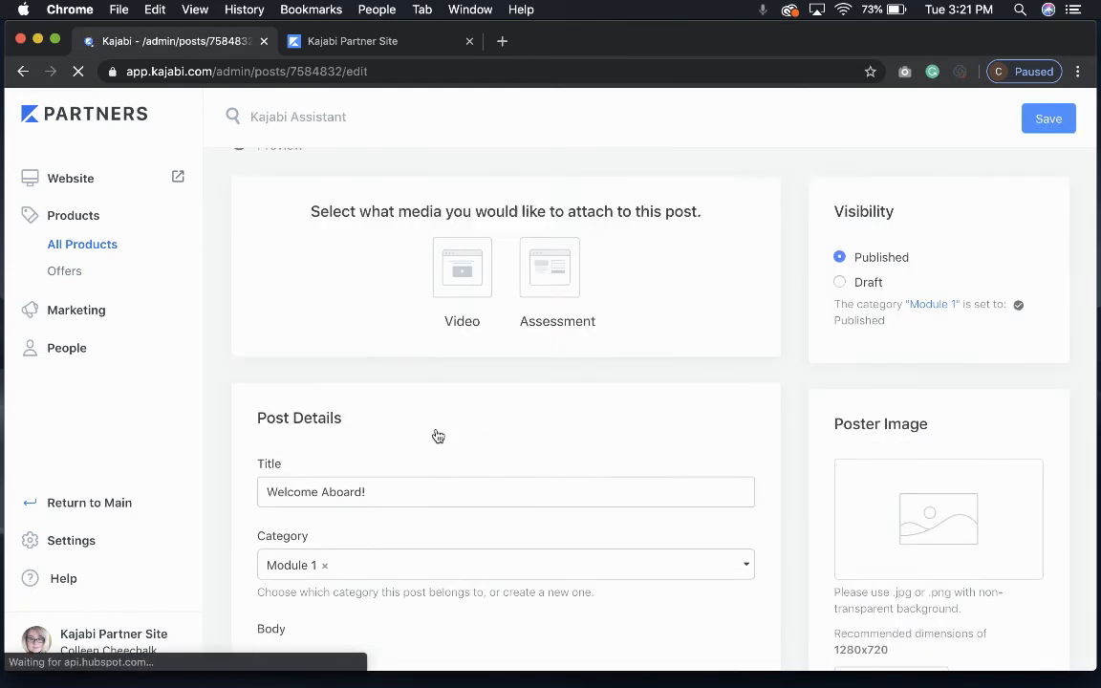
scroll(435, 430, down, 5)
scroll(438, 436, up, 7)
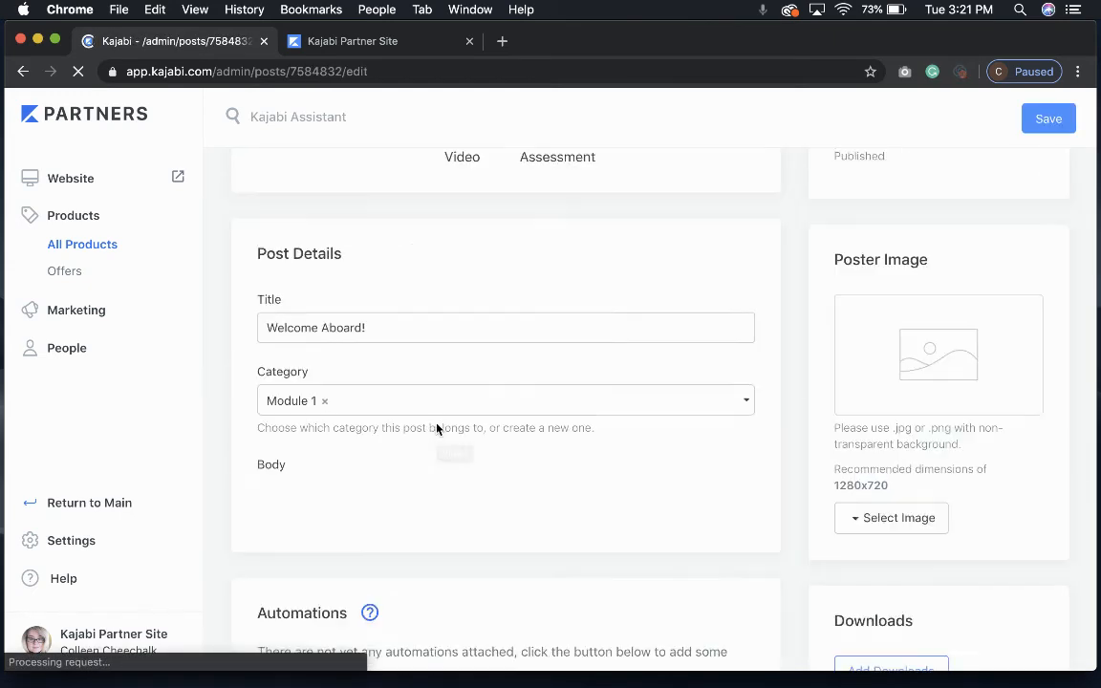
scroll(443, 376, down, 10)
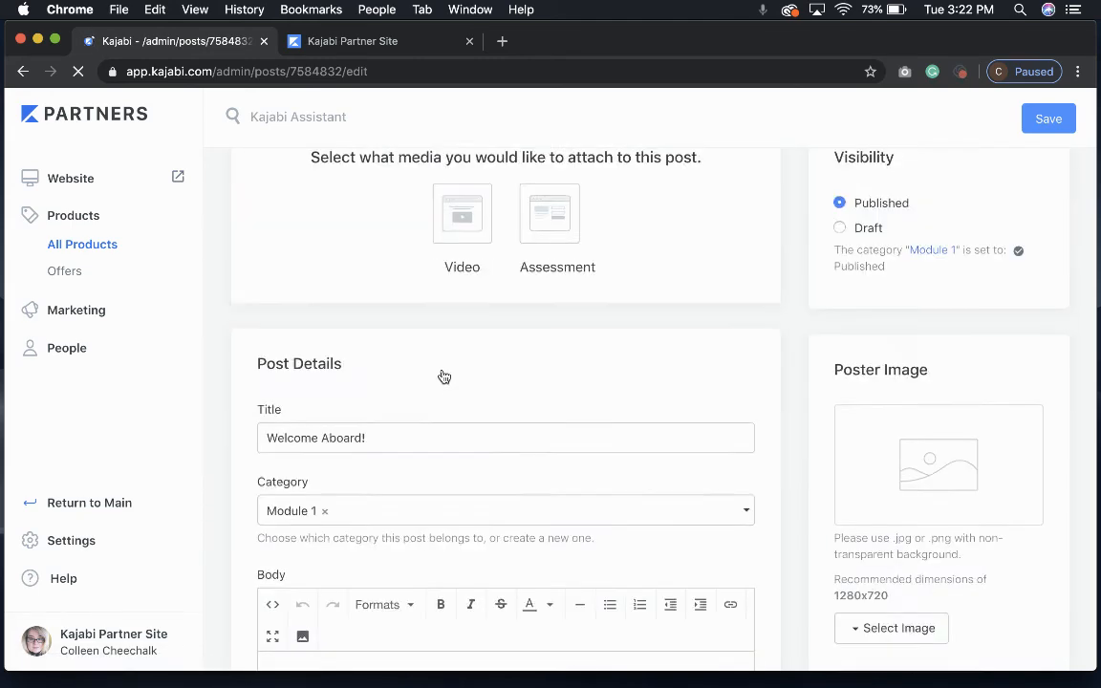
scroll(442, 369, up, 11)
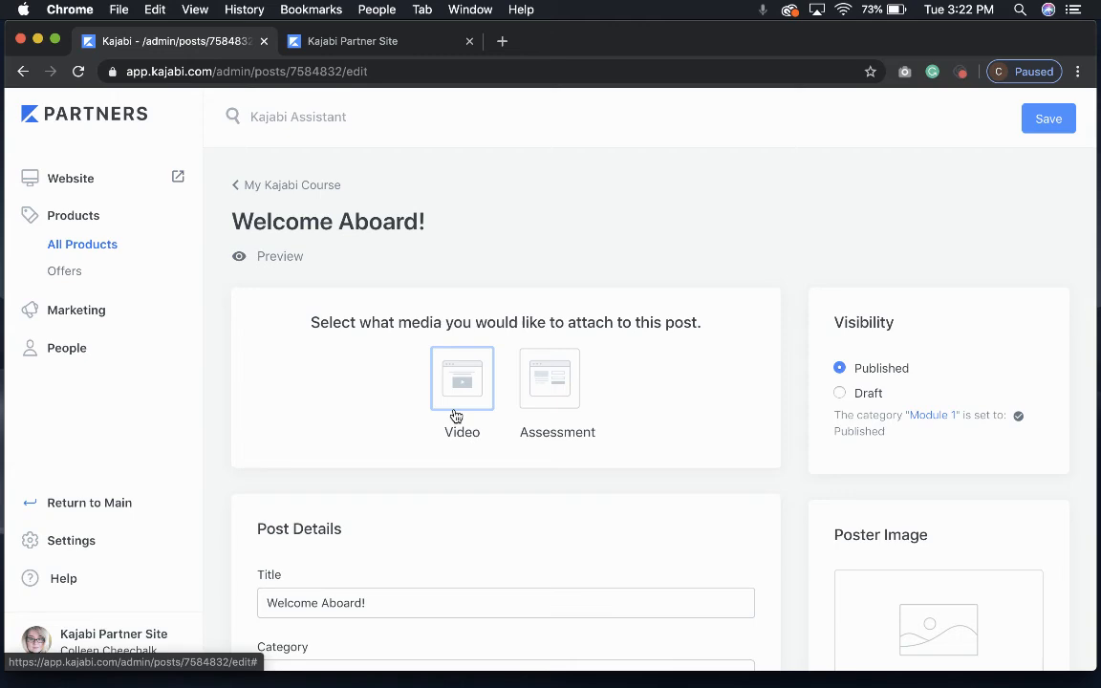
scroll(562, 400, down, 3)
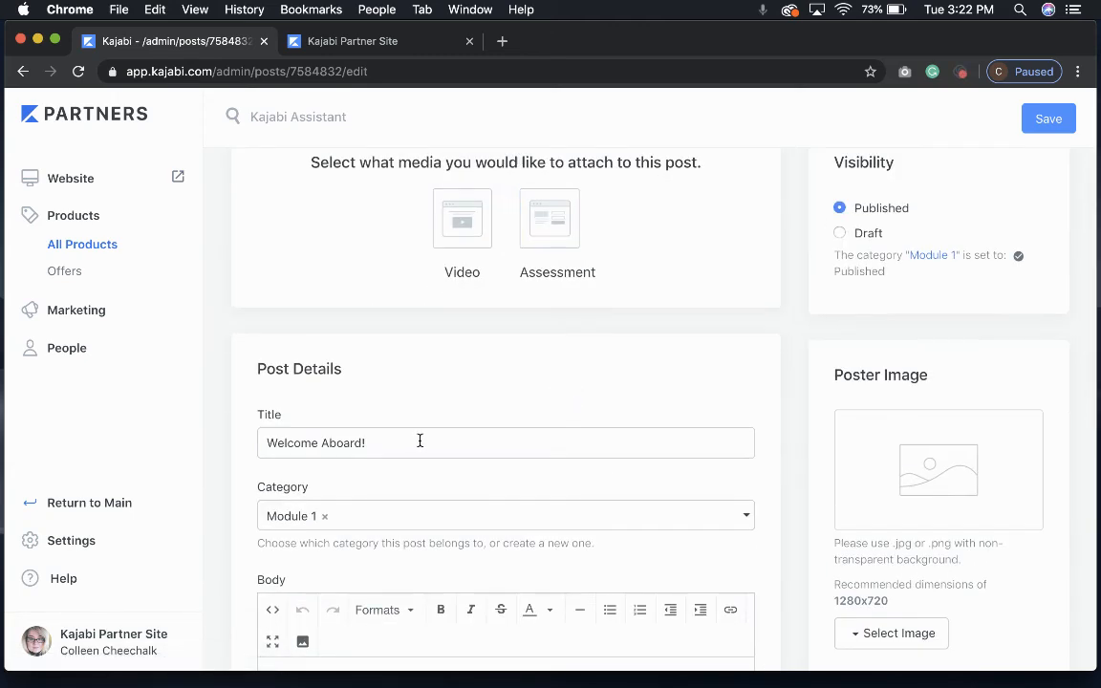
scroll(411, 425, down, 2)
scroll(407, 417, down, 2)
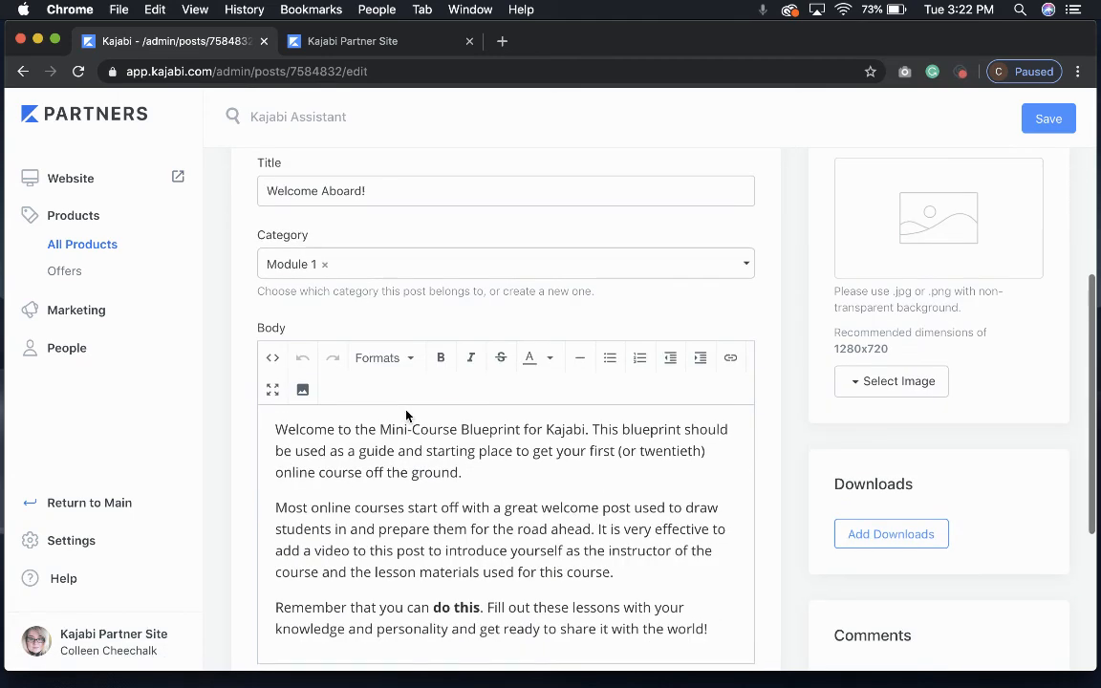
scroll(401, 494, down, 2)
scroll(411, 494, down, 4)
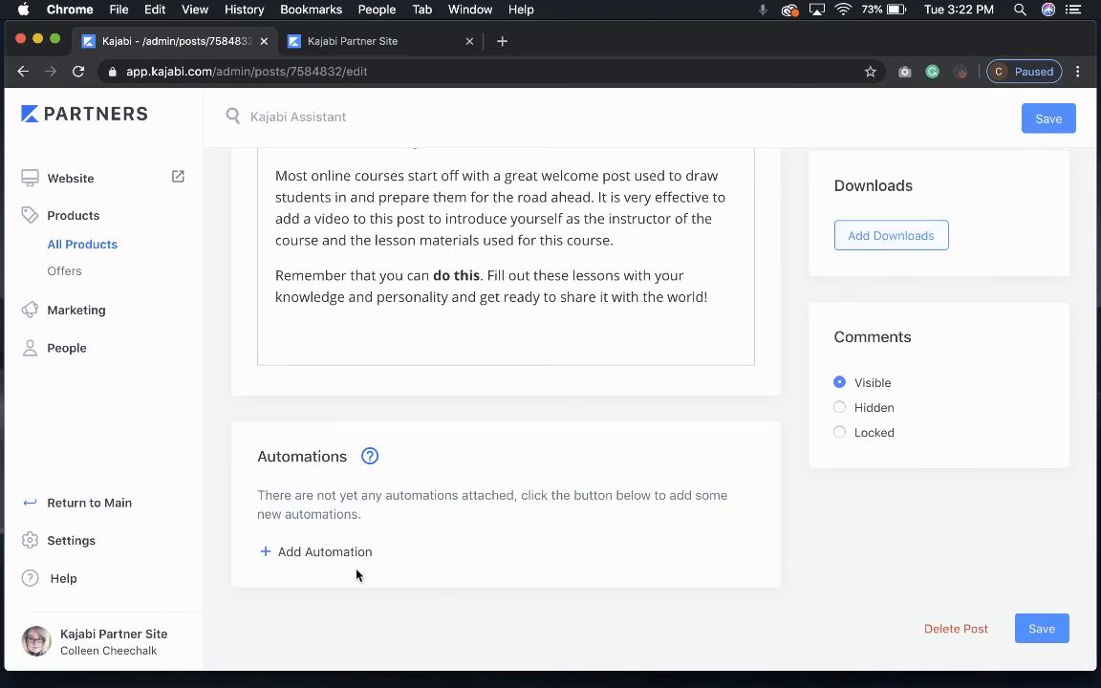
scroll(620, 342, up, 8)
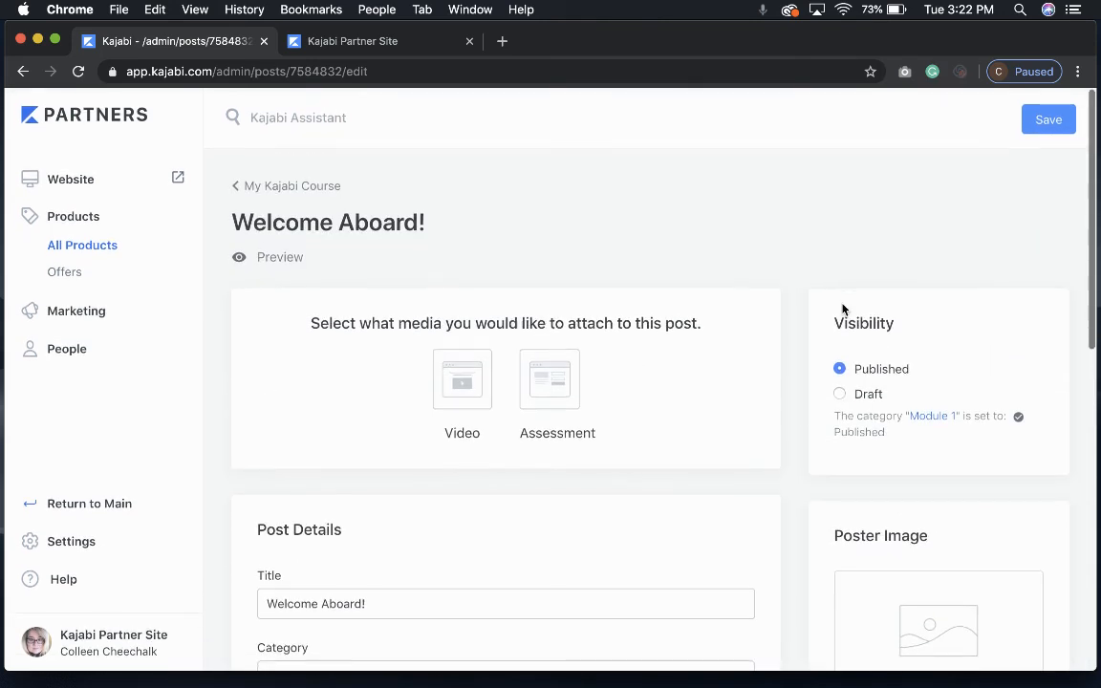
Go back to the My Kajabi Course outline and review the Module 1 lessons and the New Category section.
click(285, 185)
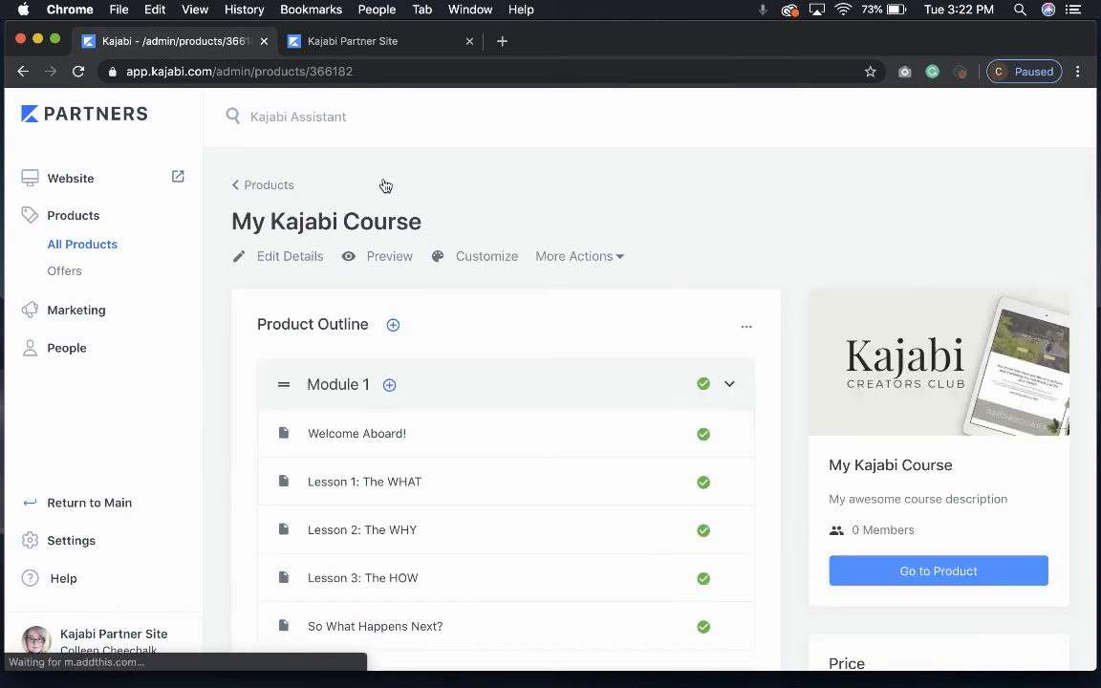
scroll(479, 491, down, 1)
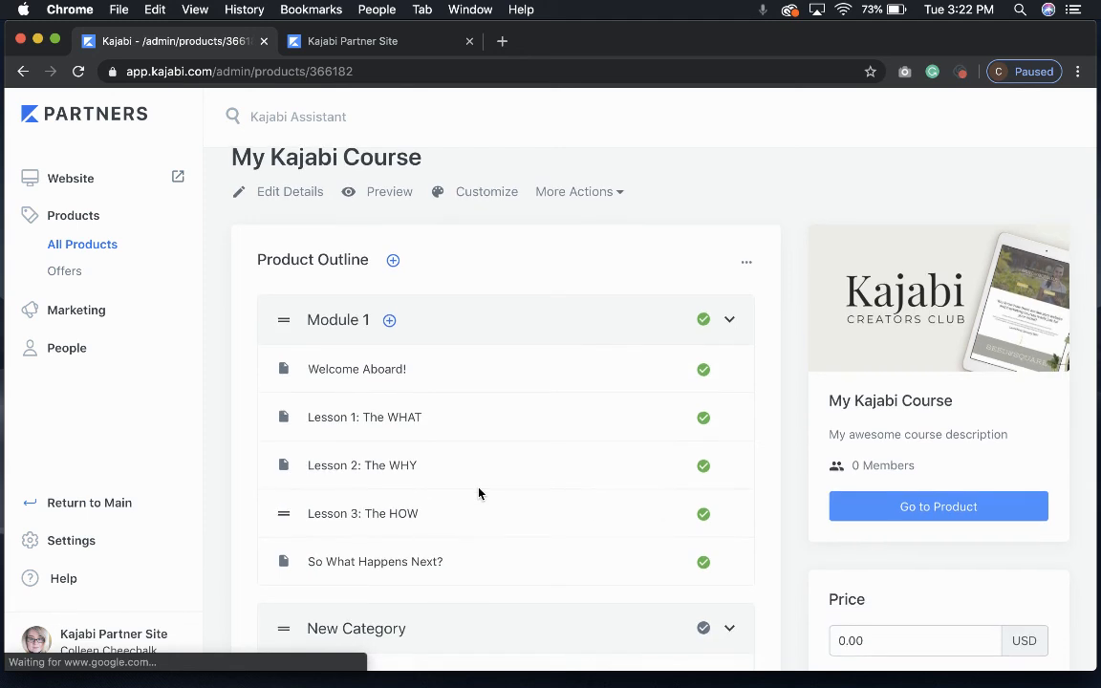
scroll(479, 493, down, 1)
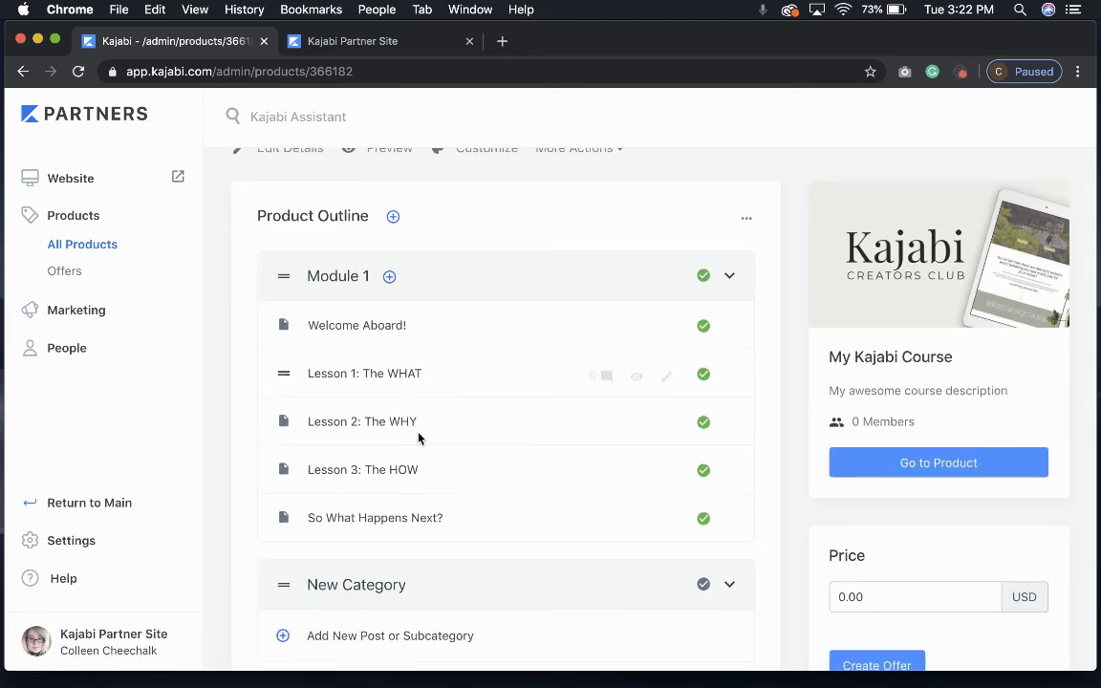
scroll(440, 572, down, 3)
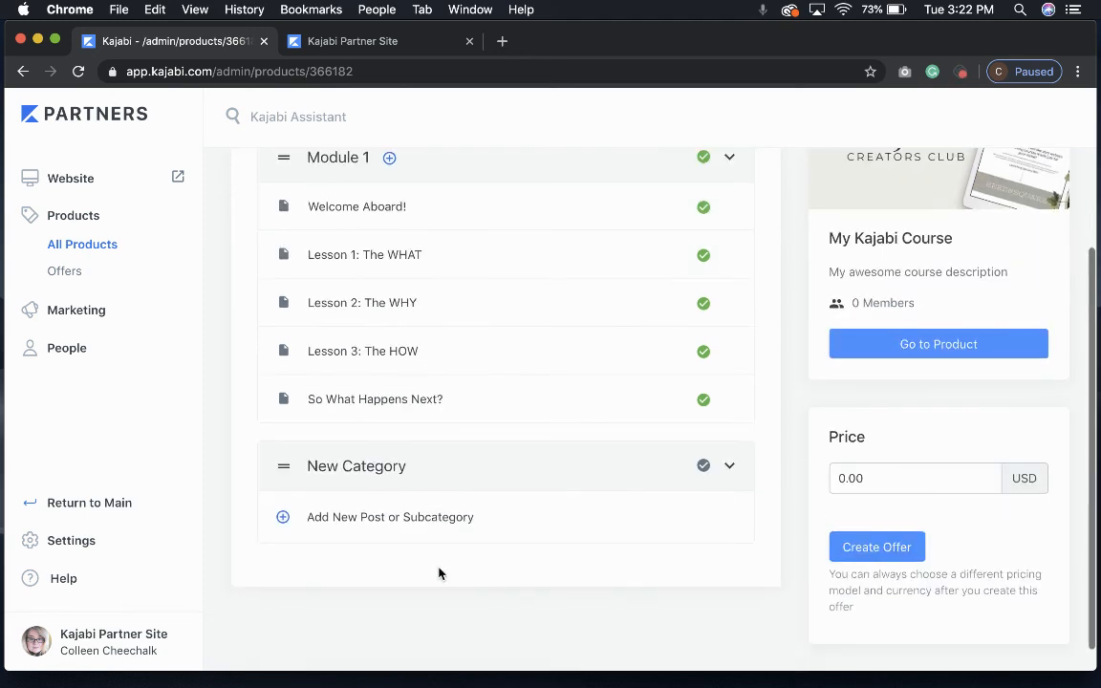
scroll(487, 364, up, 3)
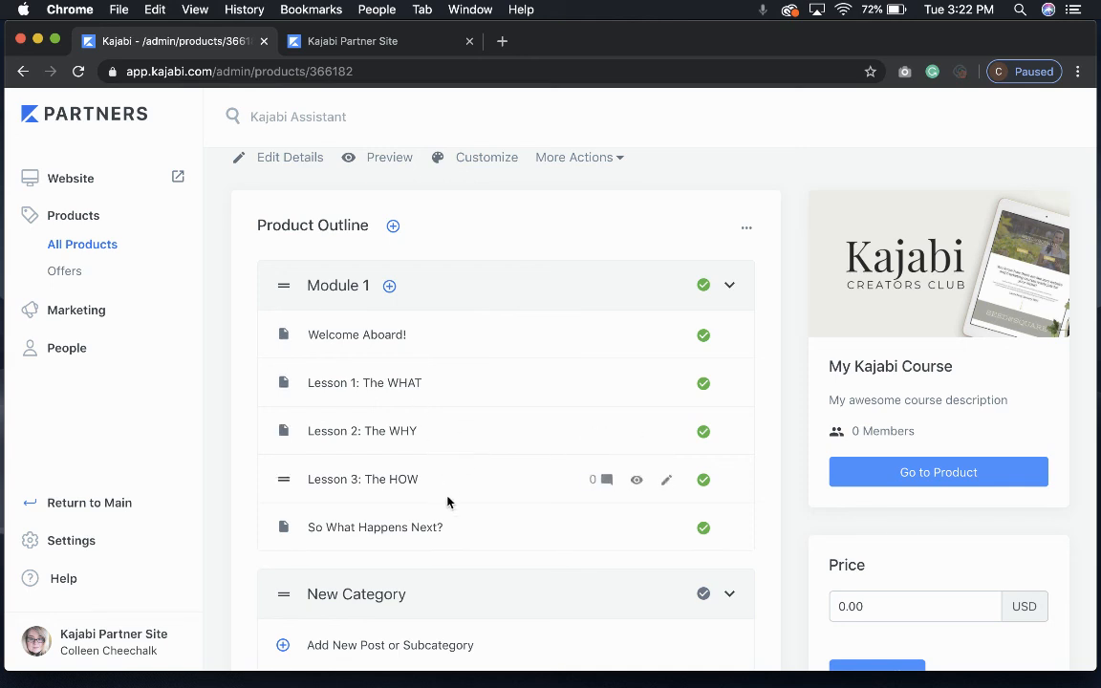
scroll(447, 502, down, 4)
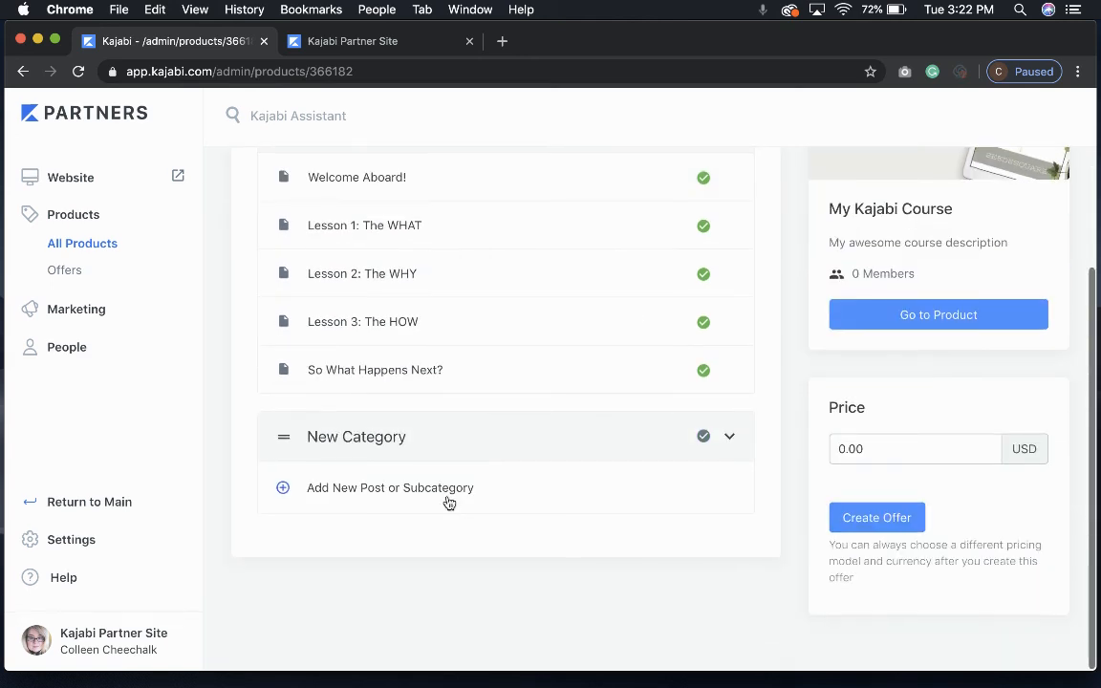